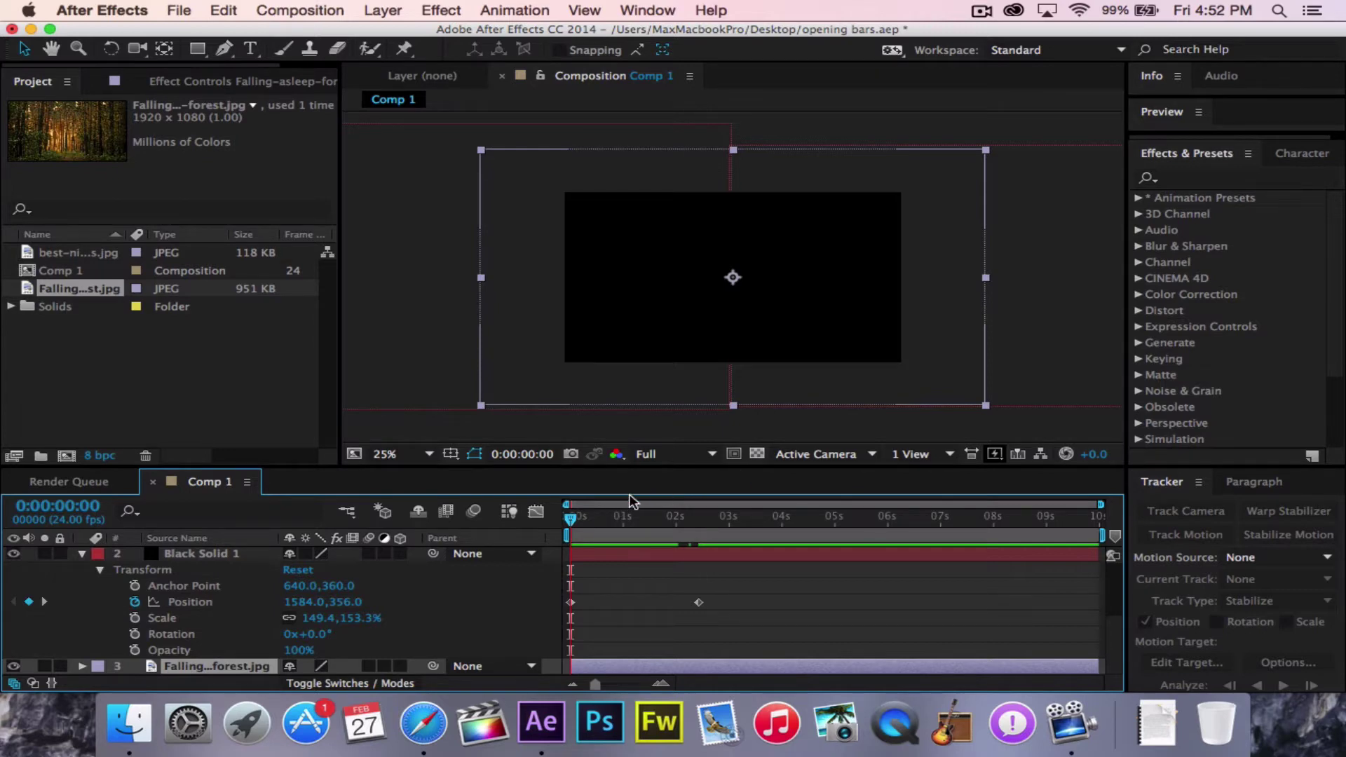
- Scrub and play back Comp 1's forest reveal, then return to the first frame
{"action": "left_click_drag", "start_coordinate": [569, 520], "coordinate": [532, 477]}
{"action": "key", "text": "space"}
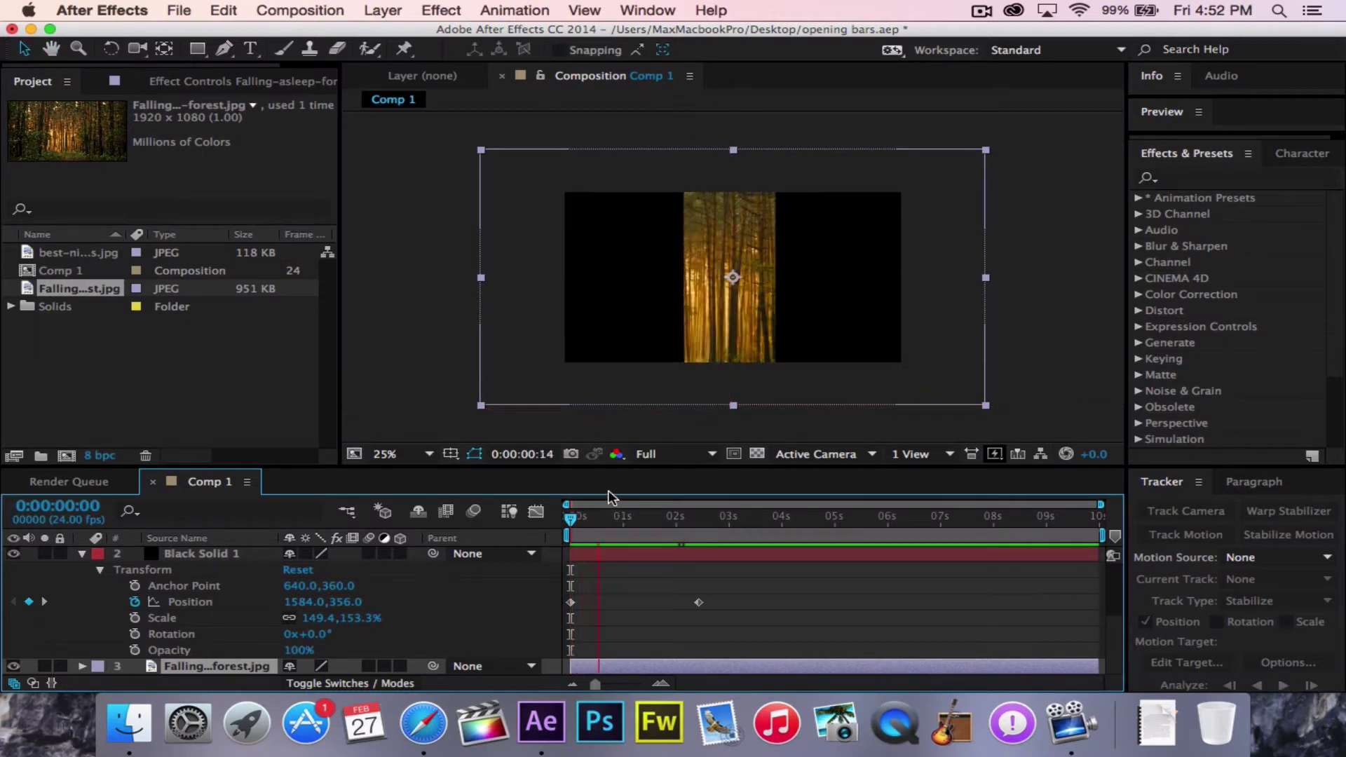
{"action": "key", "text": "space"}
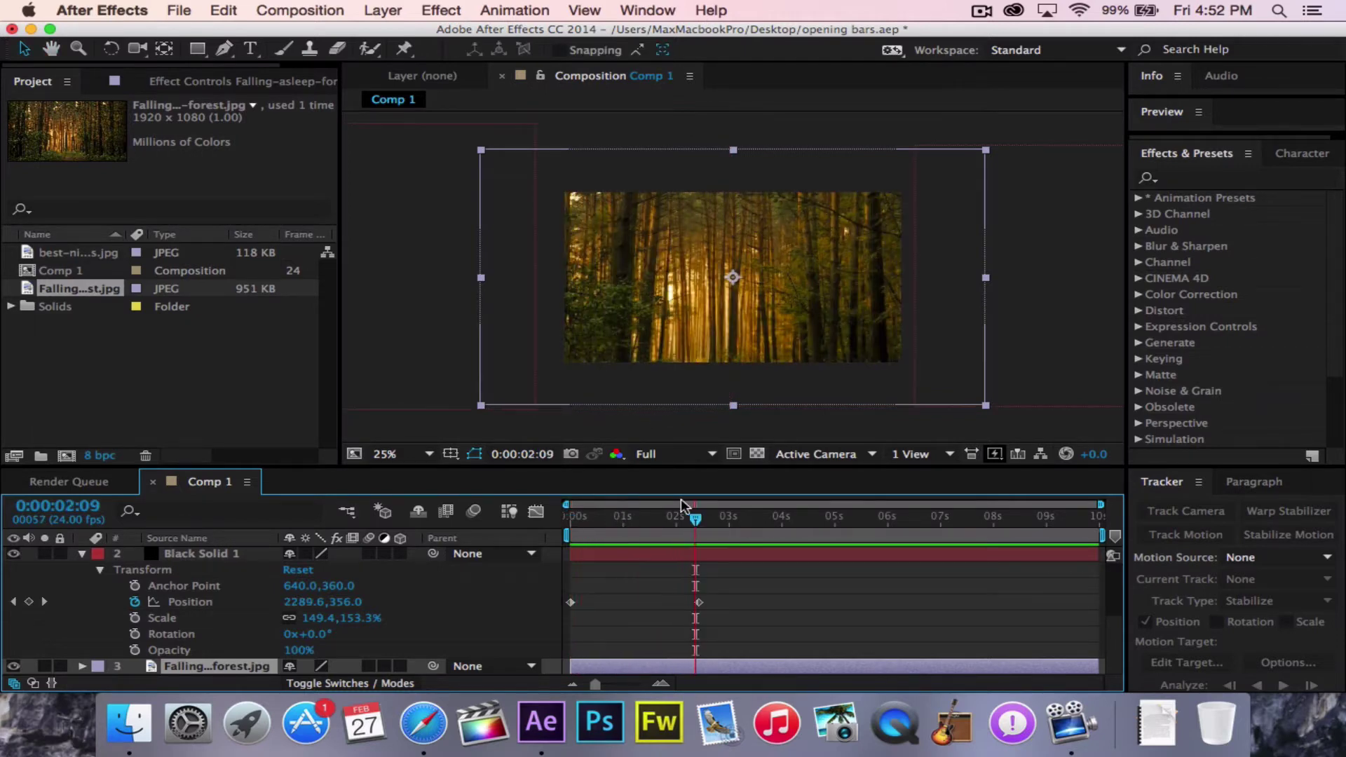
{"action": "left_click_drag", "start_coordinate": [695, 520], "coordinate": [570, 520]}
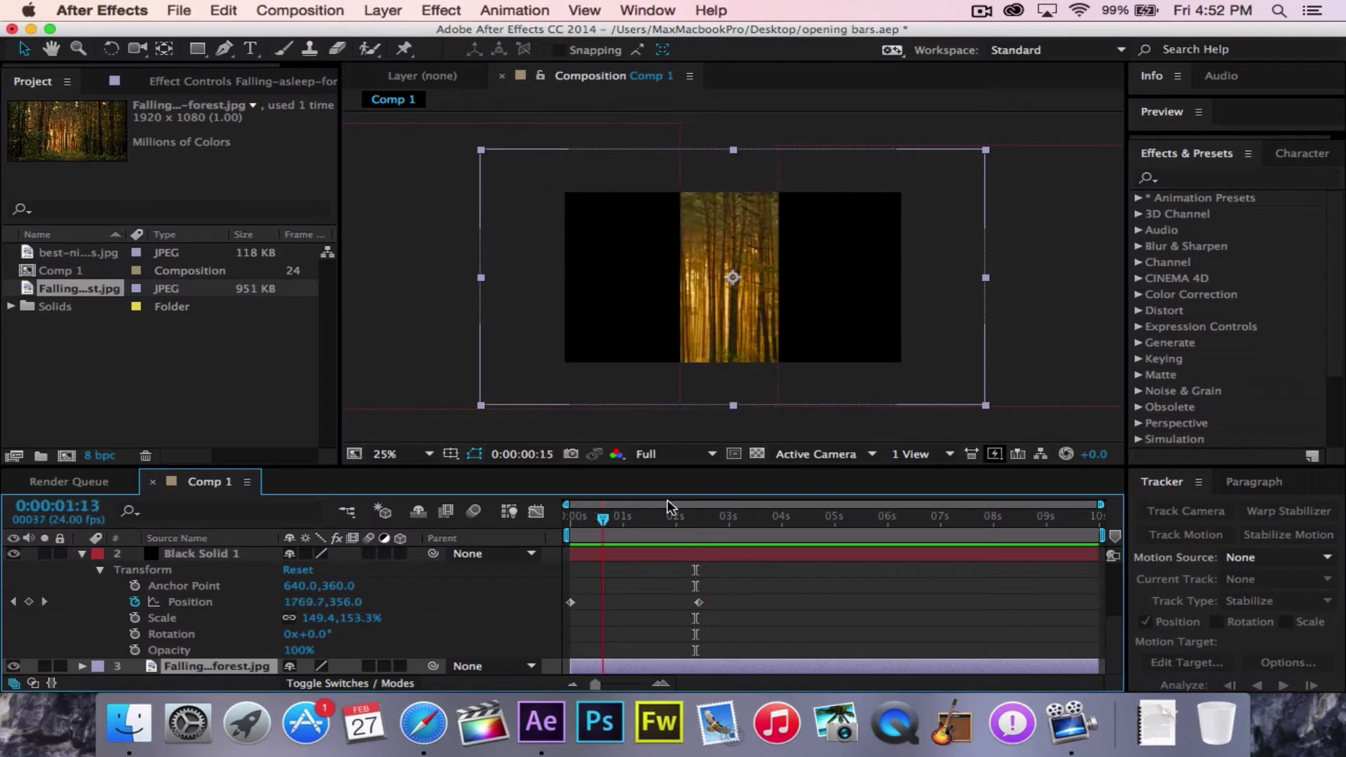
{"action": "key", "text": "space"}
{"action": "key", "text": "space"}
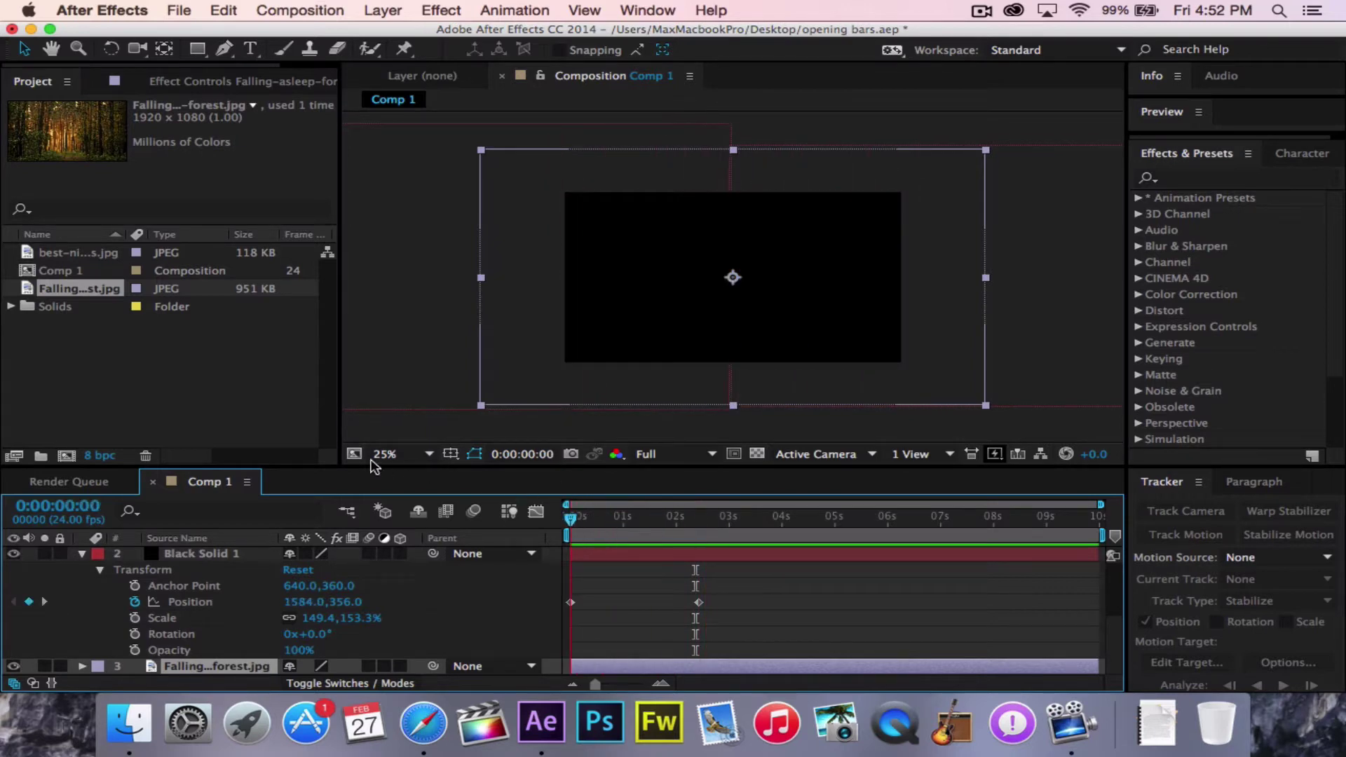
{"action": "key", "text": "space"}
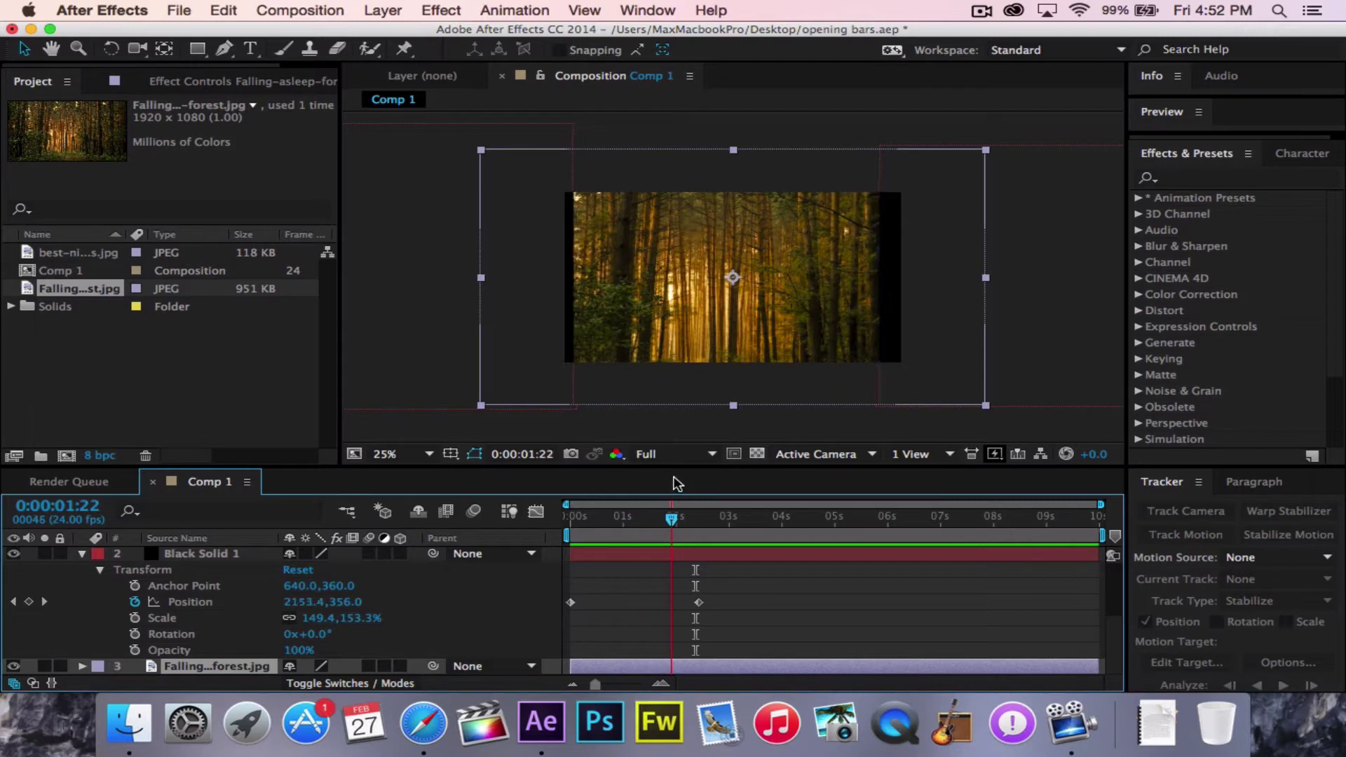
{"action": "key", "text": "Page_Up"}
{"action": "key", "text": "Page_Up"}
{"action": "key", "text": "Page_Up"}
{"action": "key", "text": "Page_Up"}
{"action": "key", "text": "Page_Up"}
{"action": "key", "text": "Page_Up"}
{"action": "key", "text": "Page_Up"}
{"action": "key", "text": "Page_Up"}
{"action": "key", "text": "Page_Up"}
{"action": "key", "text": "Page_Up"}
{"action": "key", "text": "Page_Up"}
{"action": "key", "text": "Page_Up"}
{"action": "key", "text": "Page_Up"}
{"action": "key", "text": "Page_Up"}
{"action": "key", "text": "Page_Up"}
{"action": "key", "text": "Page_Up"}
{"action": "key", "text": "Page_Up"}
{"action": "key", "text": "Page_Up"}
{"action": "key", "text": "Page_Up"}
{"action": "key", "text": "Page_Up"}
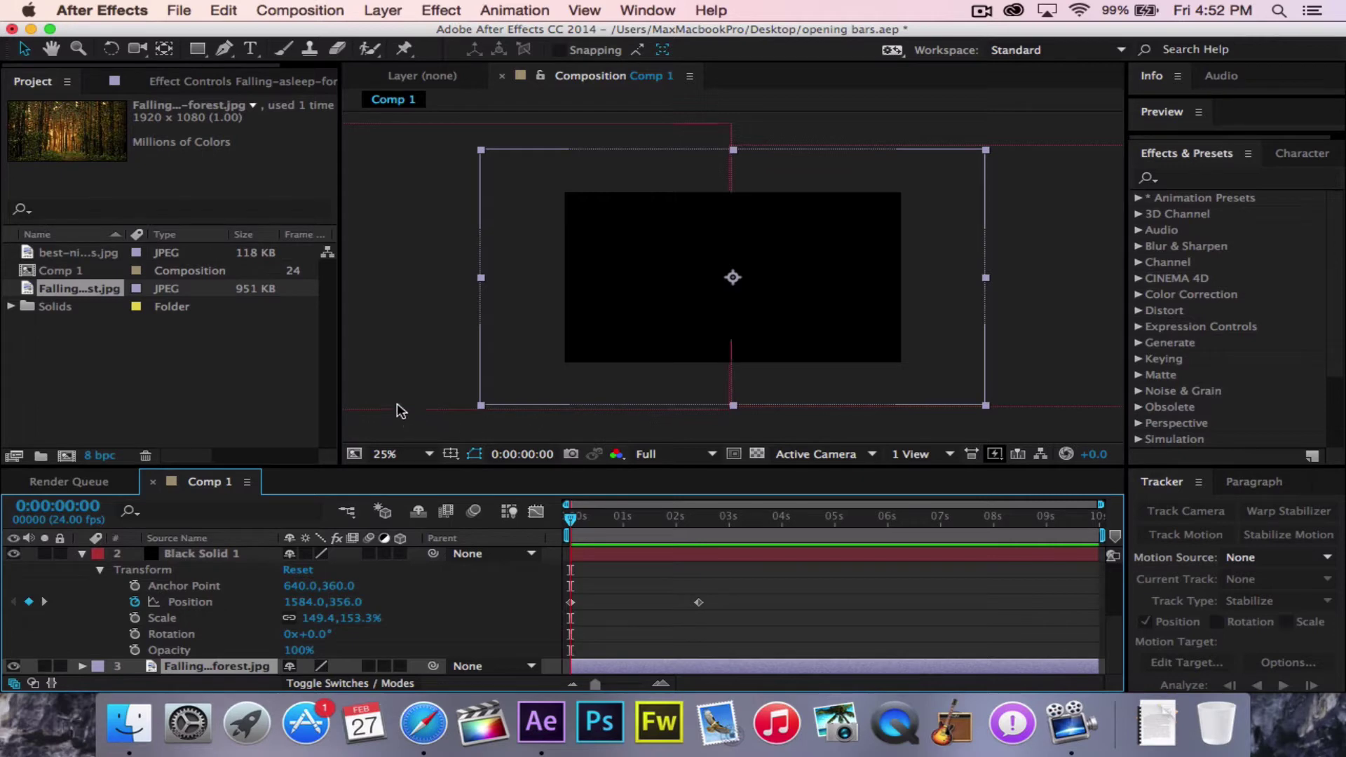
- Create a new composition 'Sliding Doors' at 1280×720, 24 fps, 10 seconds
{"action": "left_click", "coordinate": [301, 11]}
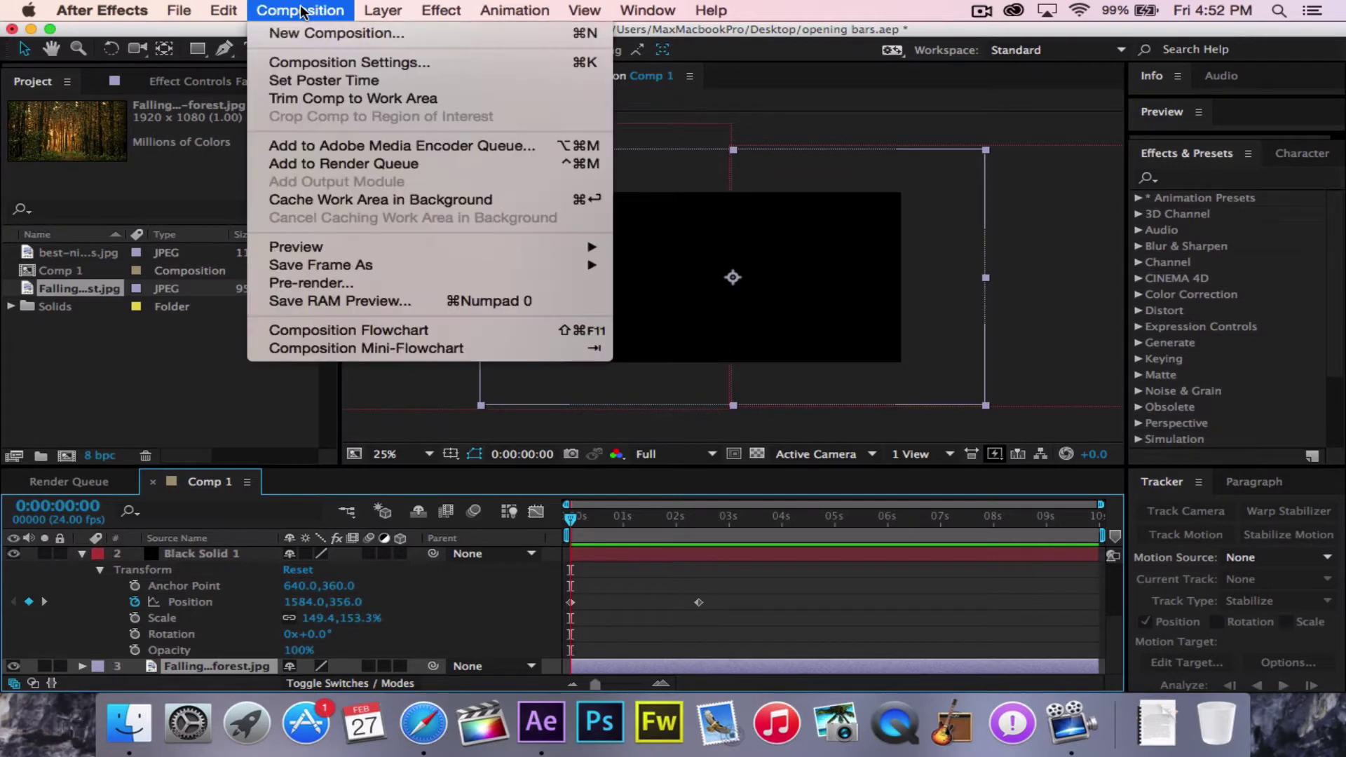
{"action": "left_click", "coordinate": [335, 33]}
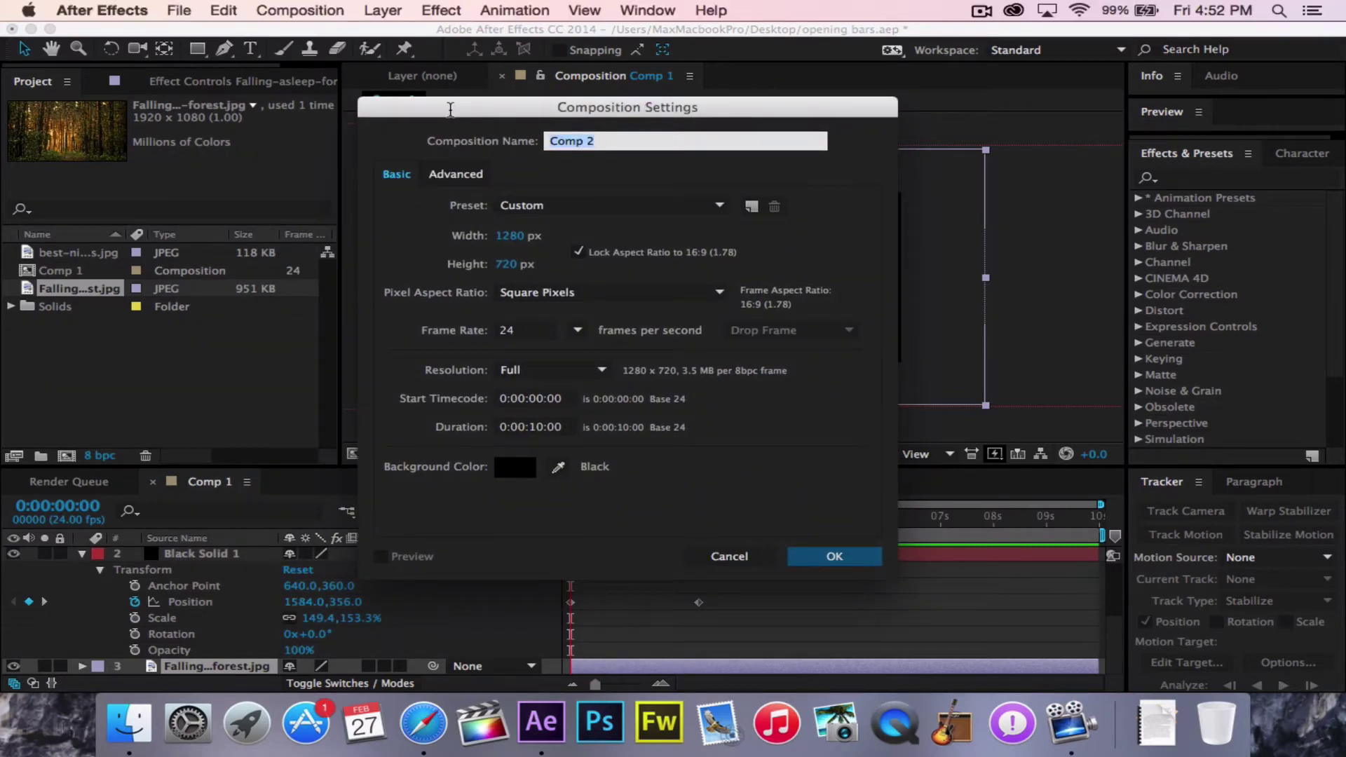
{"action": "type", "text": "Sliding Doors"}
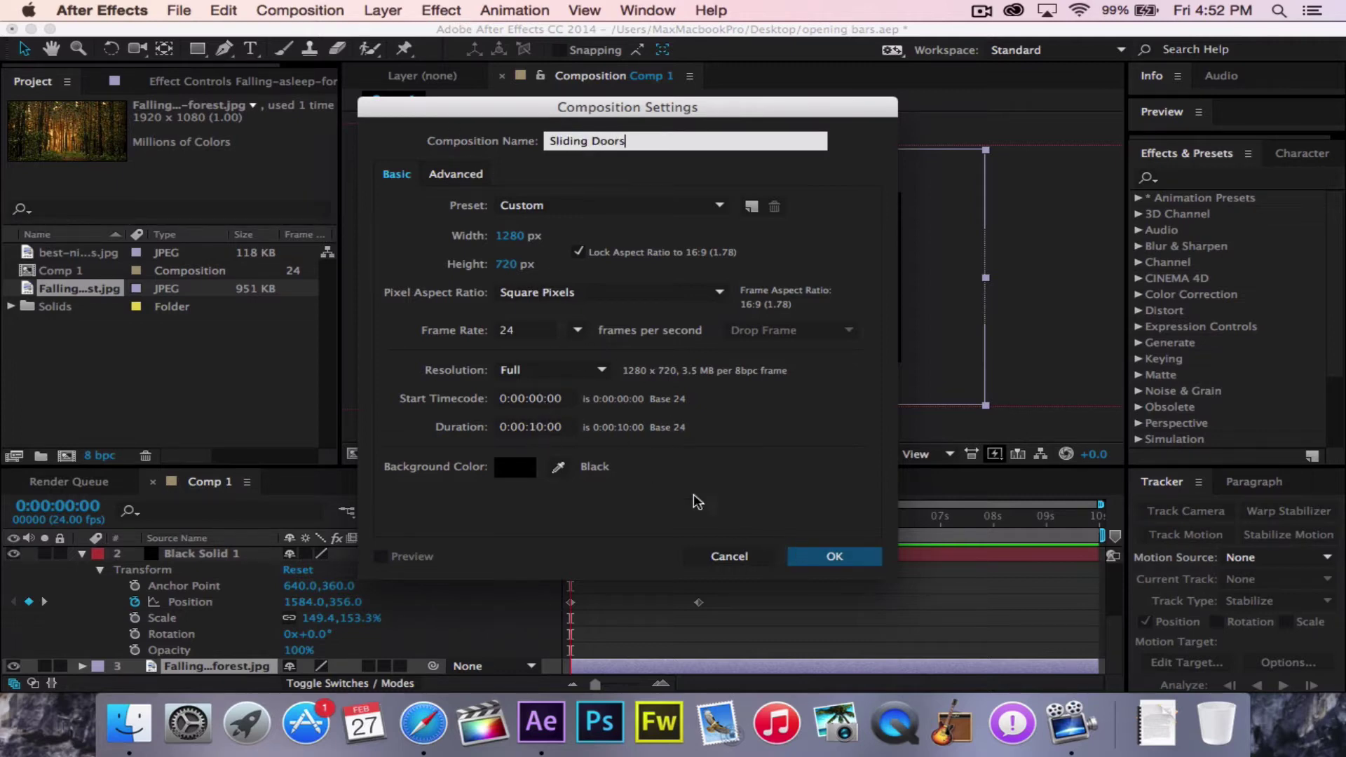
{"action": "left_click", "coordinate": [830, 558]}
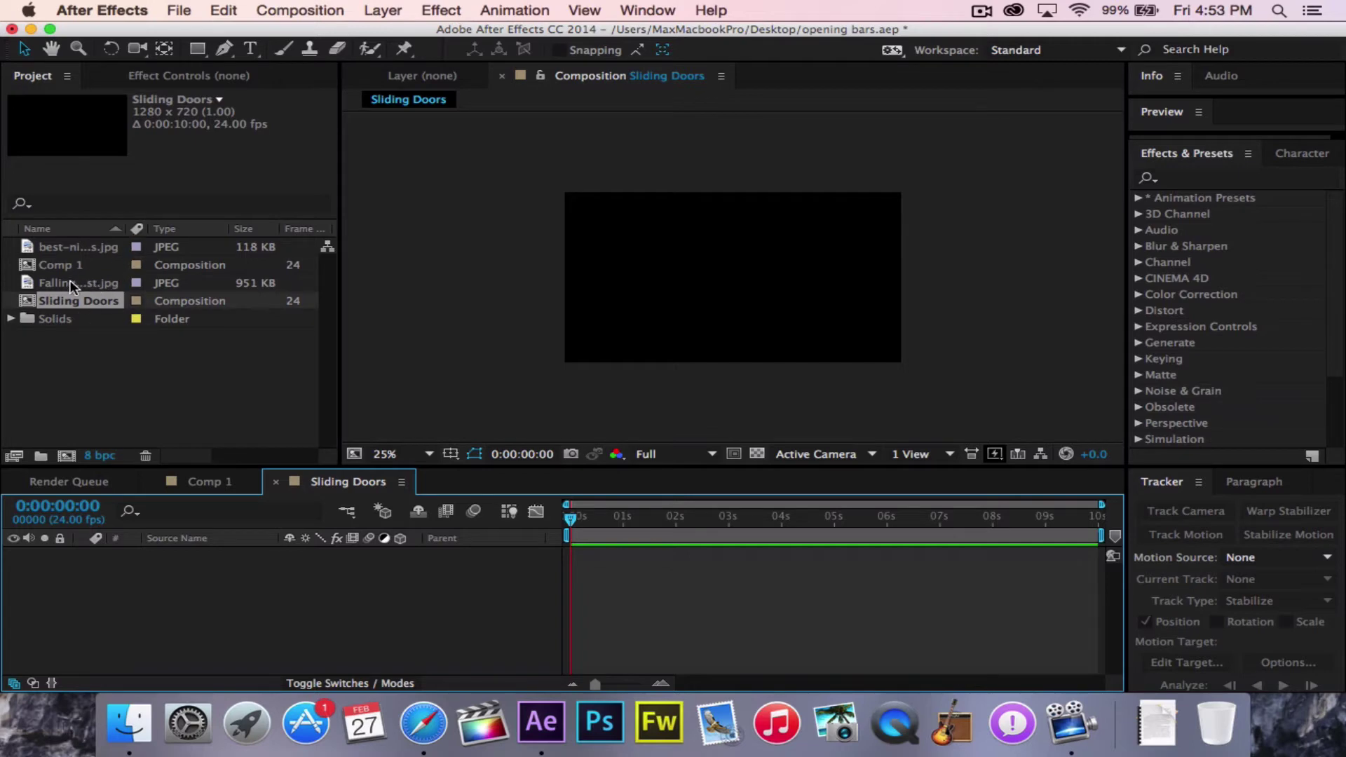
- Add the forest photo to Sliding Doors and create a black comp-sized solid above it
{"action": "left_click_drag", "start_coordinate": [70, 280], "coordinate": [91, 561]}
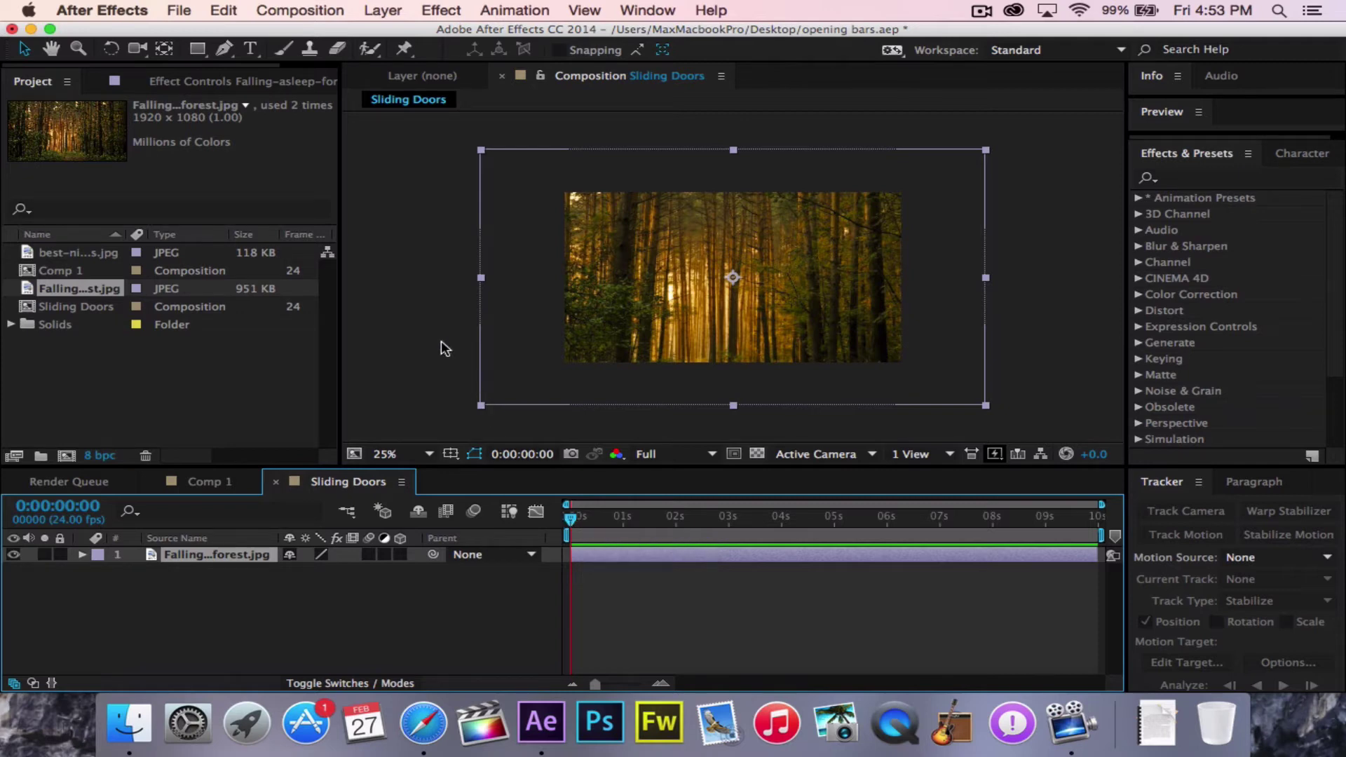
{"action": "left_click", "coordinate": [384, 11]}
{"action": "mouse_move", "coordinate": [617, 25]}
{"action": "left_click", "coordinate": [690, 57]}
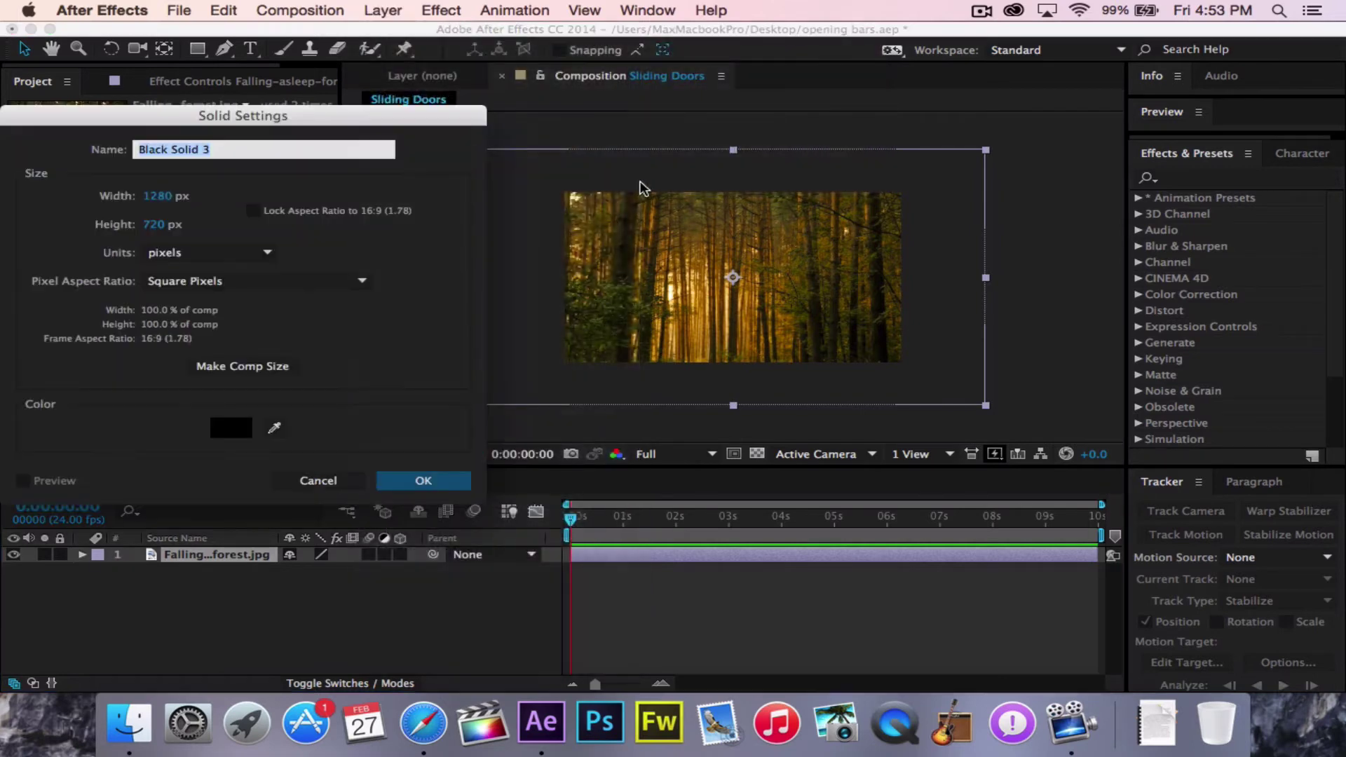
{"action": "left_click_drag", "start_coordinate": [249, 112], "coordinate": [327, 80]}
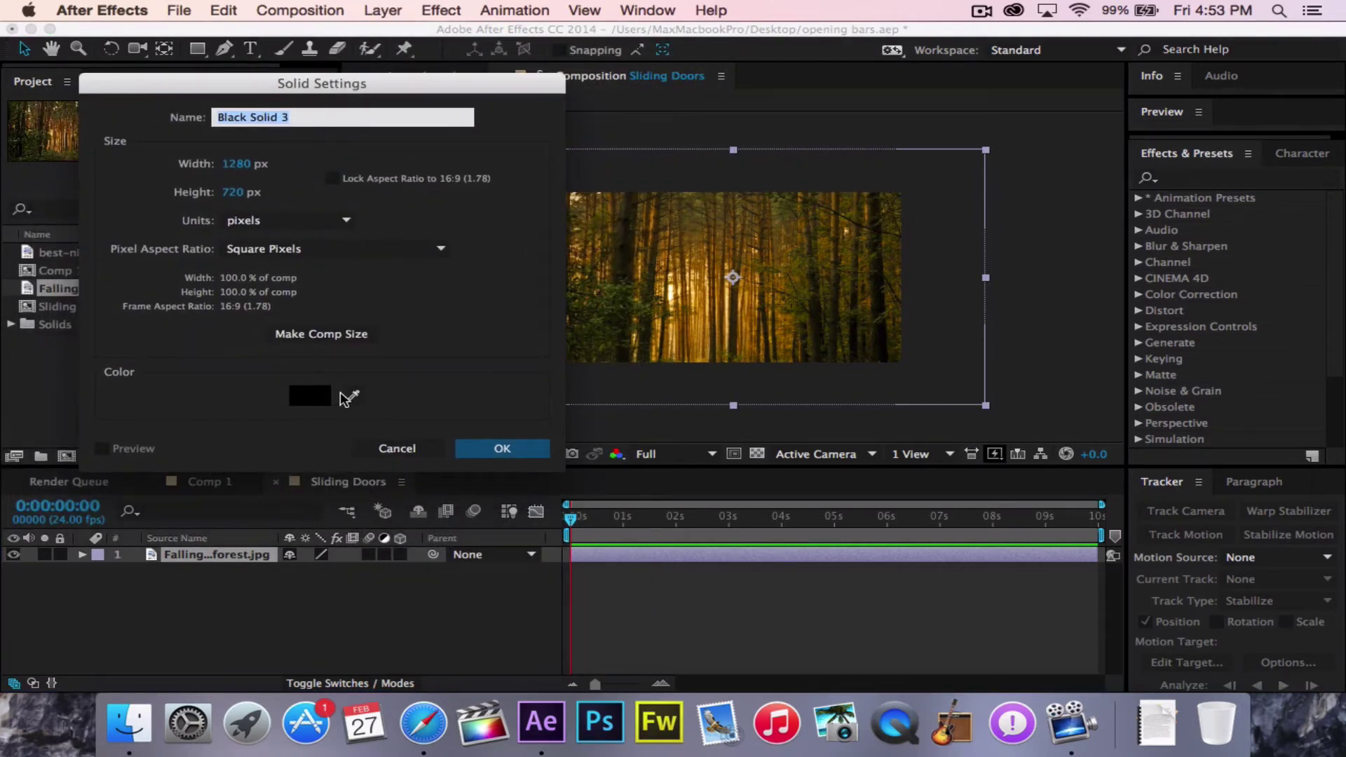
{"action": "left_click", "coordinate": [484, 451]}
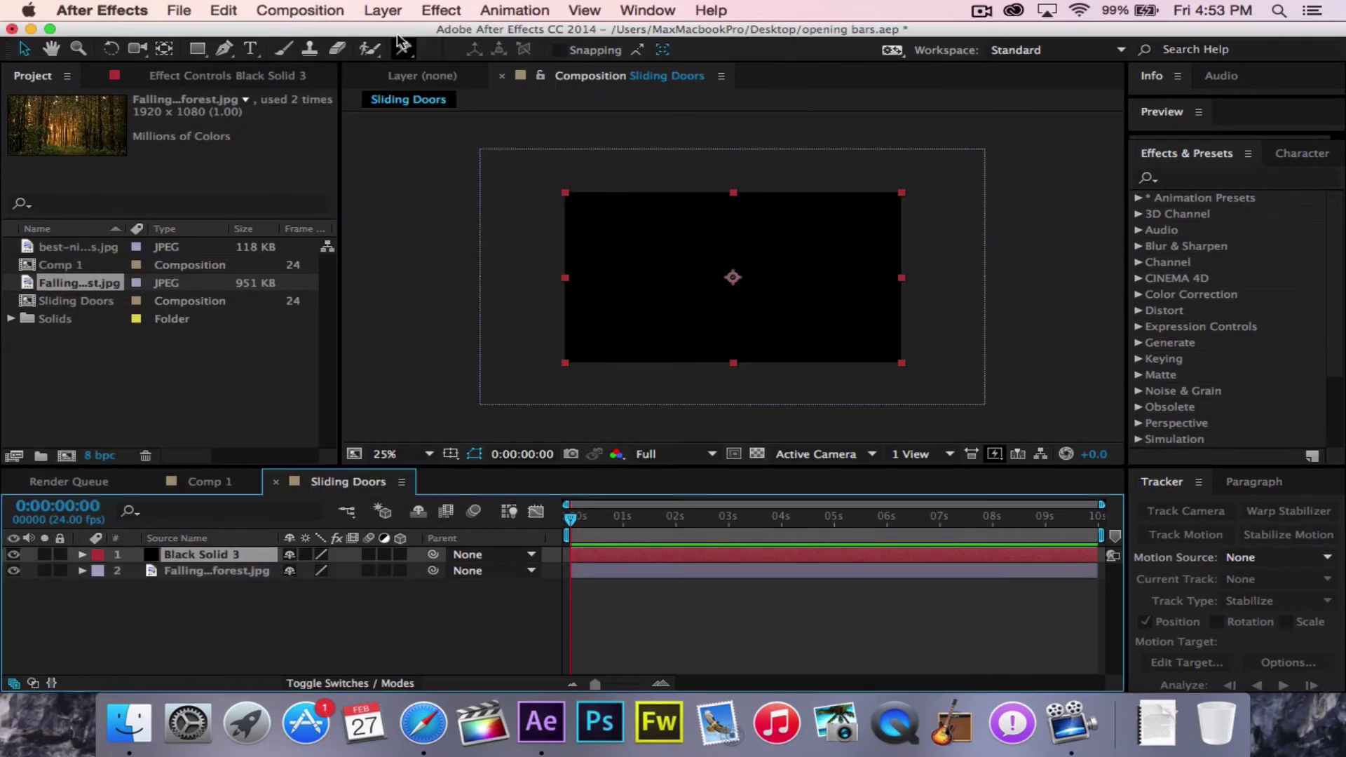
- Create a second black 1280×720 solid, Black Solid 4
{"action": "left_click", "coordinate": [305, 9]}
{"action": "mouse_move", "coordinate": [423, 34]}
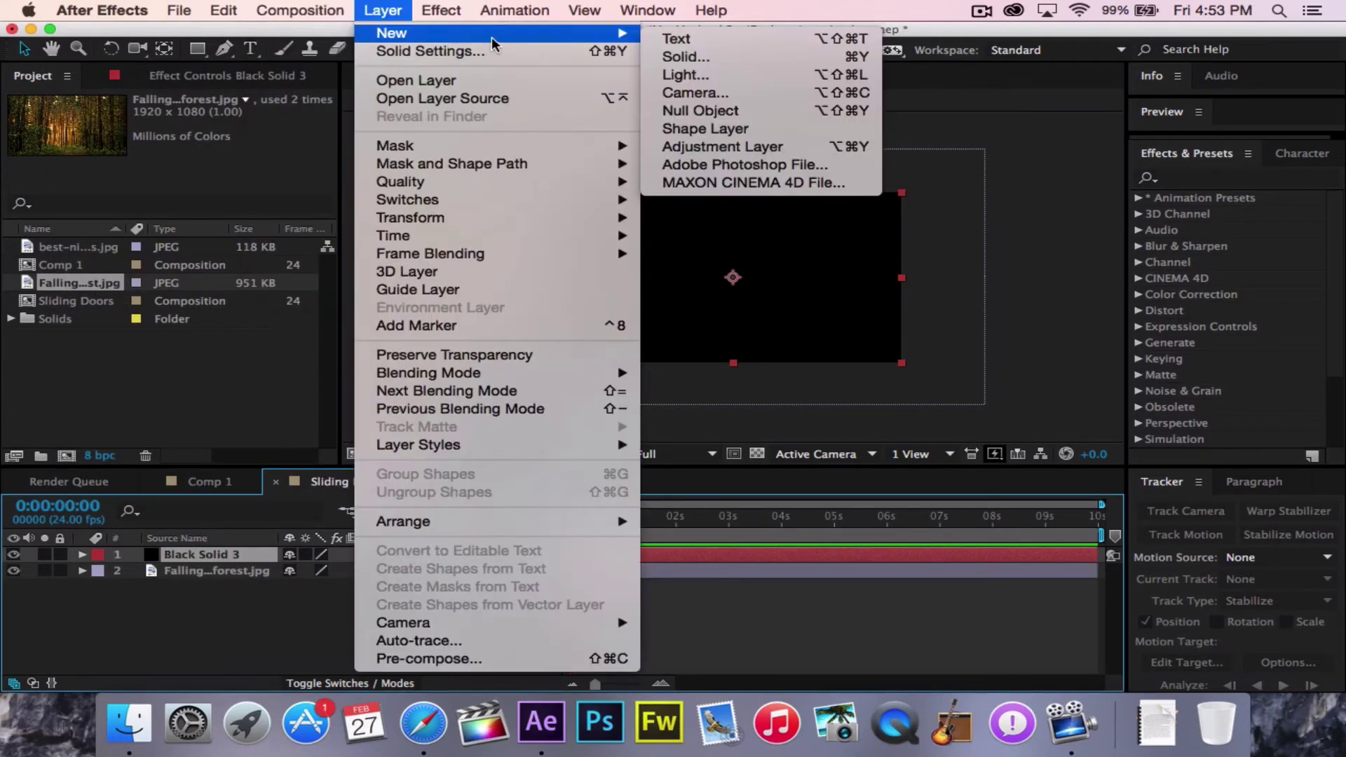
{"action": "left_click", "coordinate": [691, 58]}
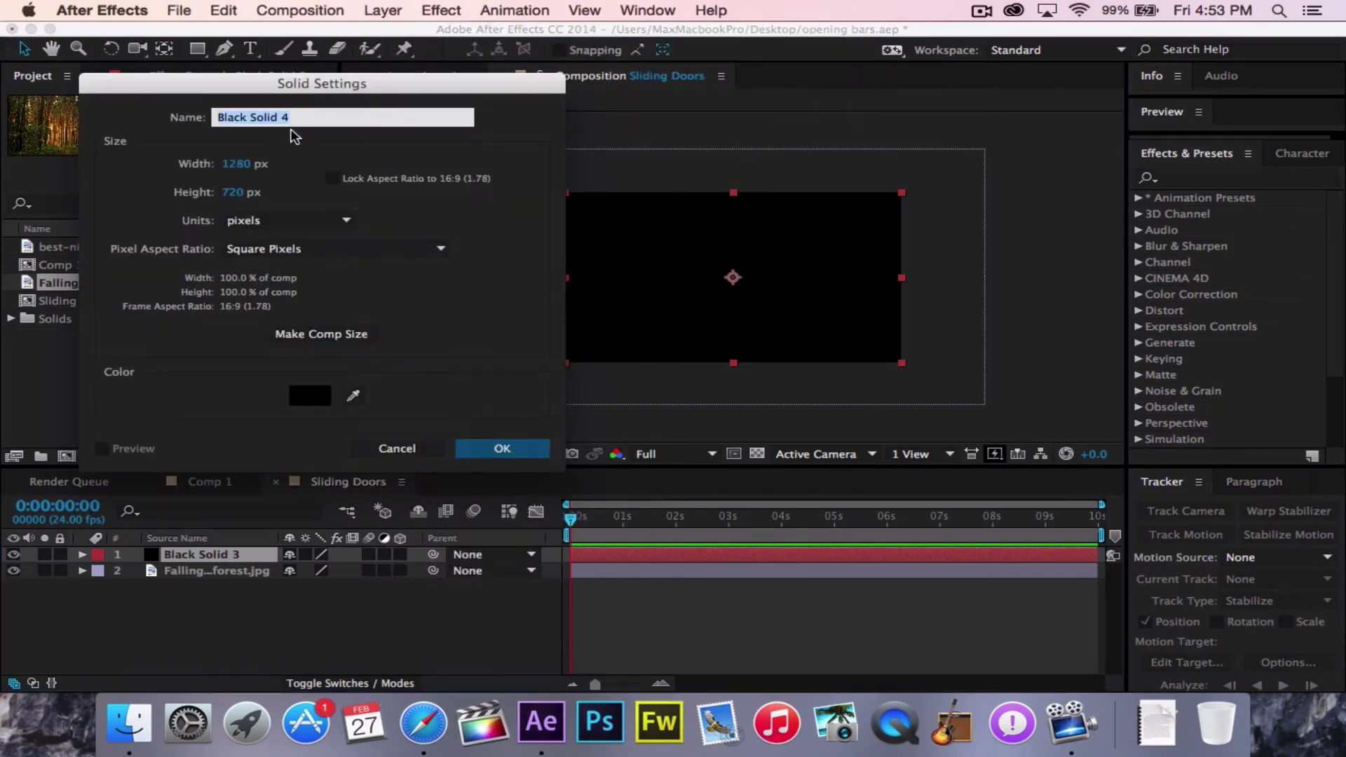
{"action": "left_click", "coordinate": [500, 444]}
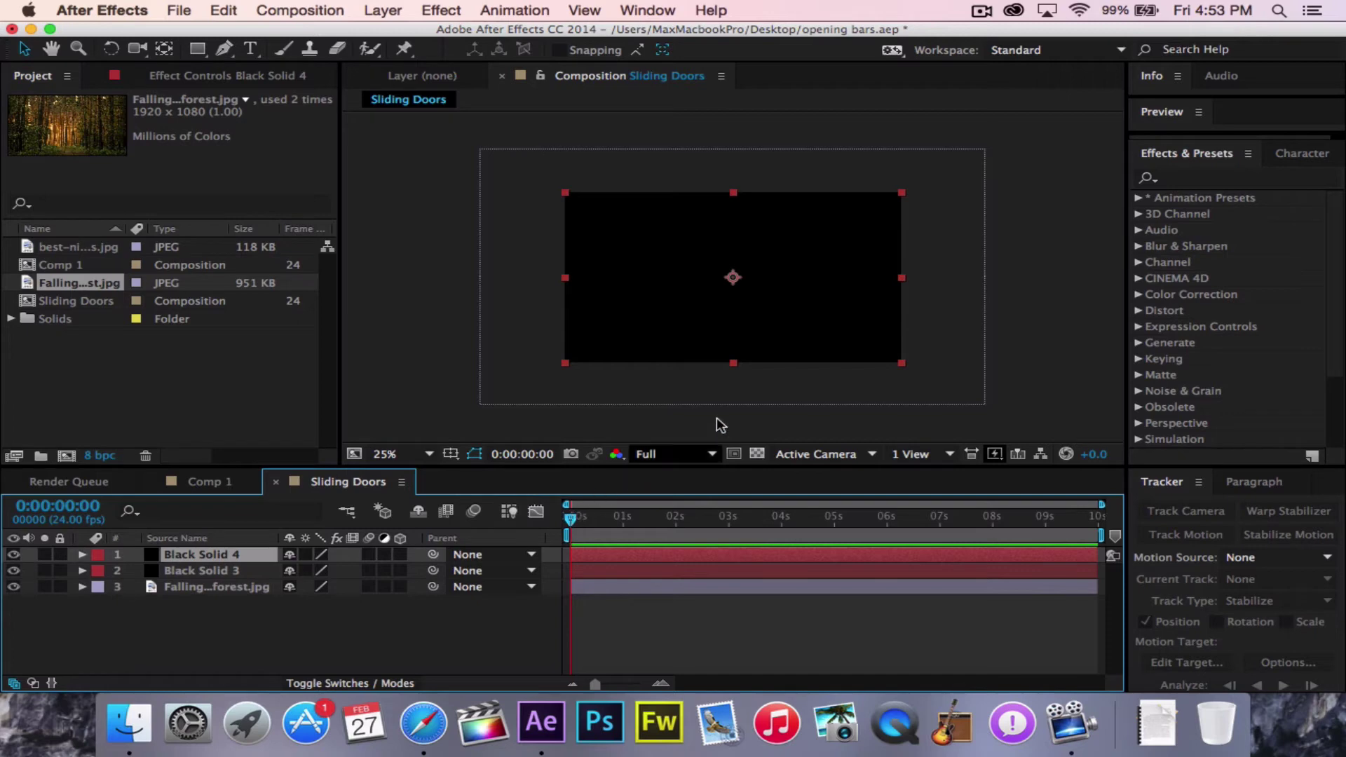
- Move and scale Black Solid 3 and 4 into left and right doors meeting mid-frame over the forest
{"action": "left_click_drag", "start_coordinate": [775, 284], "coordinate": [981, 274]}
{"action": "mouse_move", "coordinate": [820, 246]}
{"action": "left_mouse_down"}
{"action": "mouse_move", "coordinate": [848, 297]}
{"action": "mouse_move", "coordinate": [835, 234]}
{"action": "mouse_move", "coordinate": [834, 245]}
{"action": "left_mouse_up"}
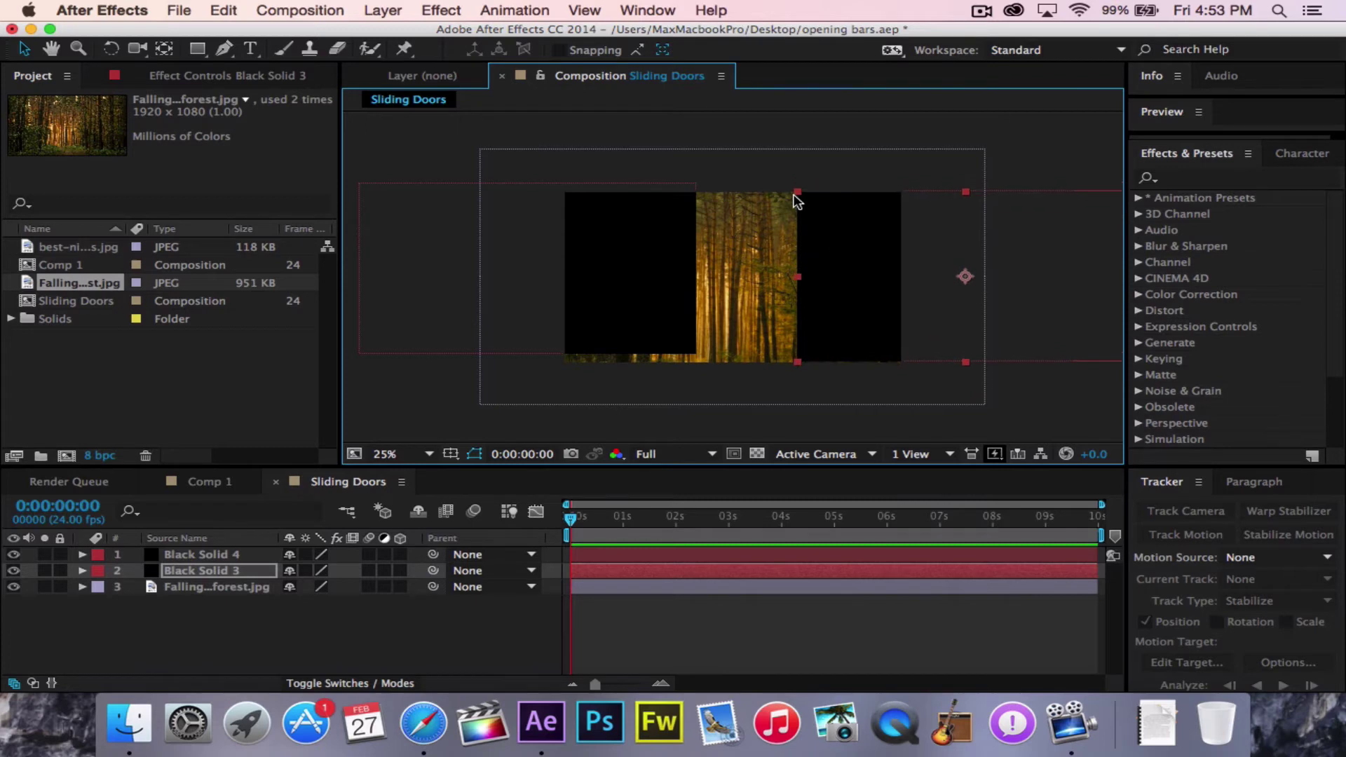
{"action": "left_click_drag", "start_coordinate": [799, 194], "coordinate": [716, 139]}
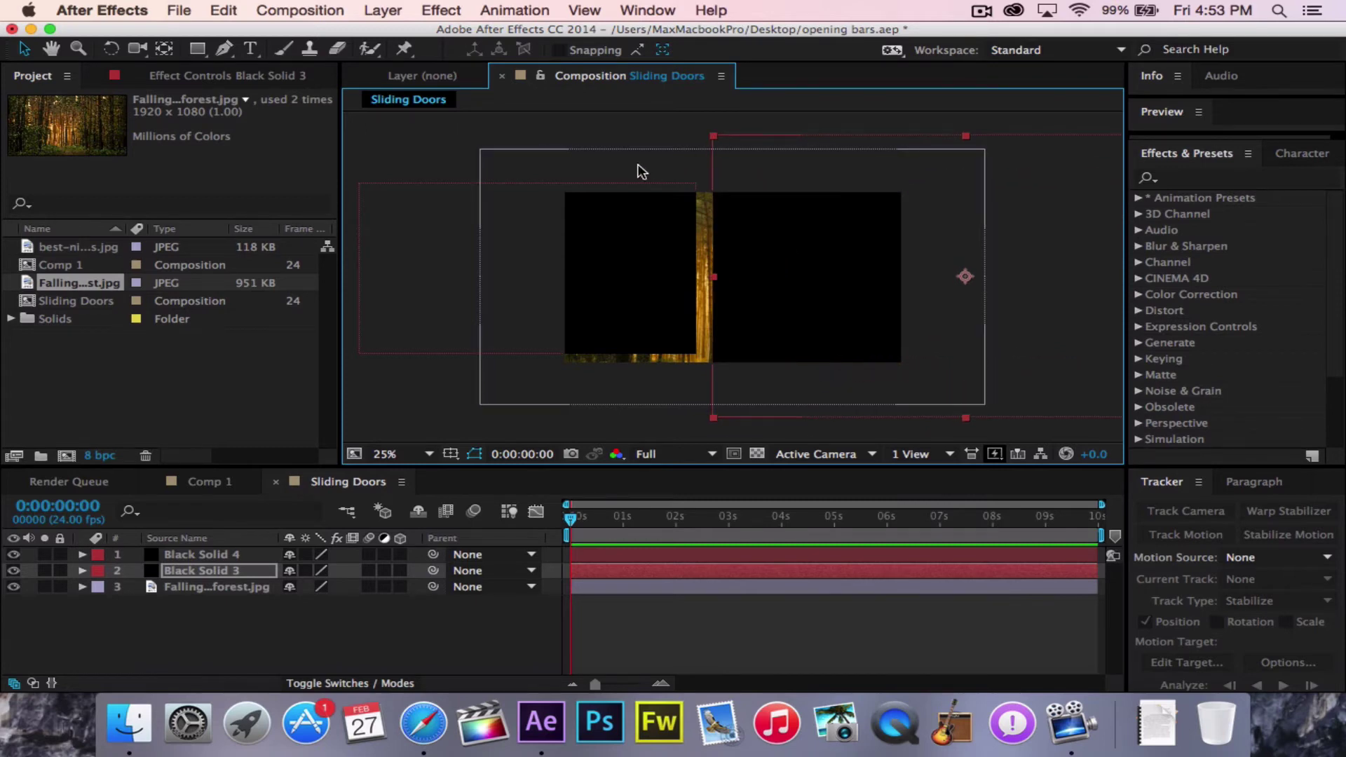
{"action": "left_click_drag", "start_coordinate": [694, 202], "coordinate": [712, 154]}
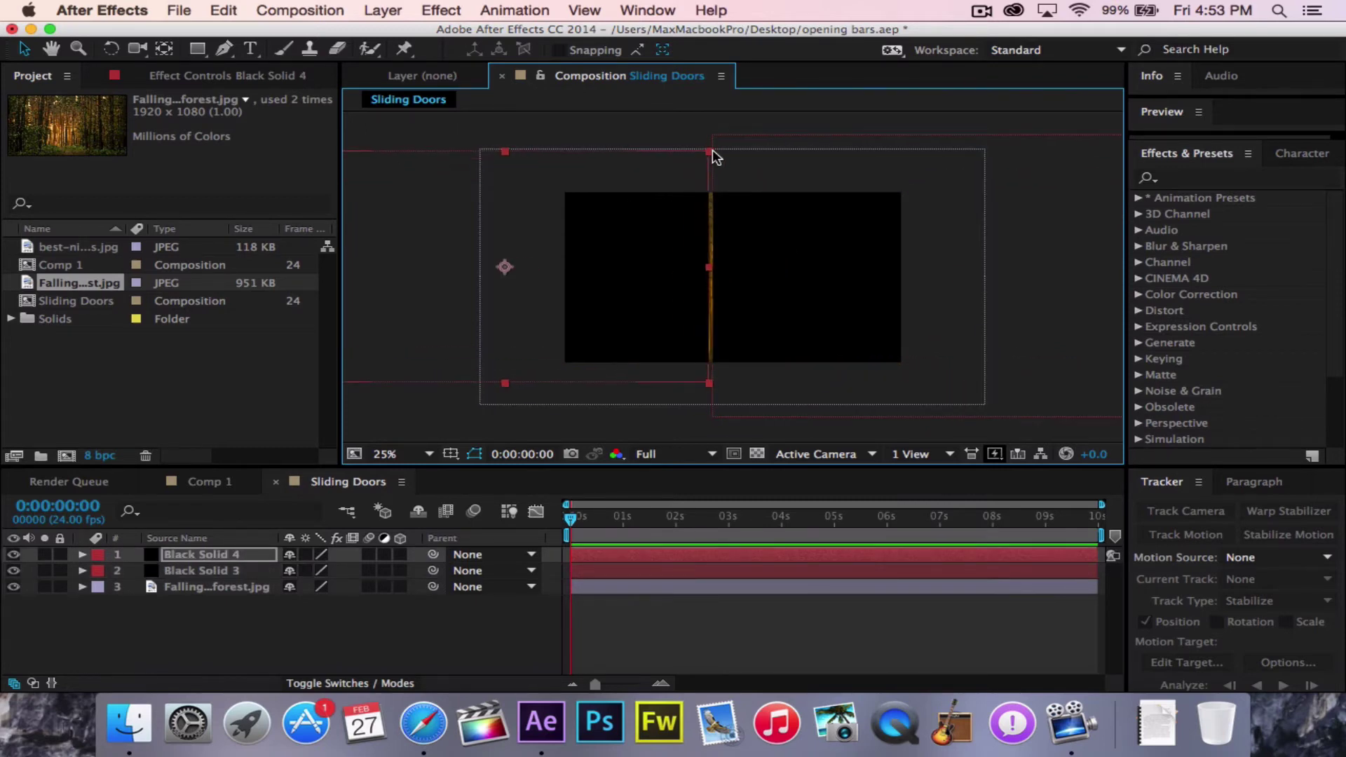
{"action": "left_click_drag", "start_coordinate": [654, 246], "coordinate": [666, 249]}
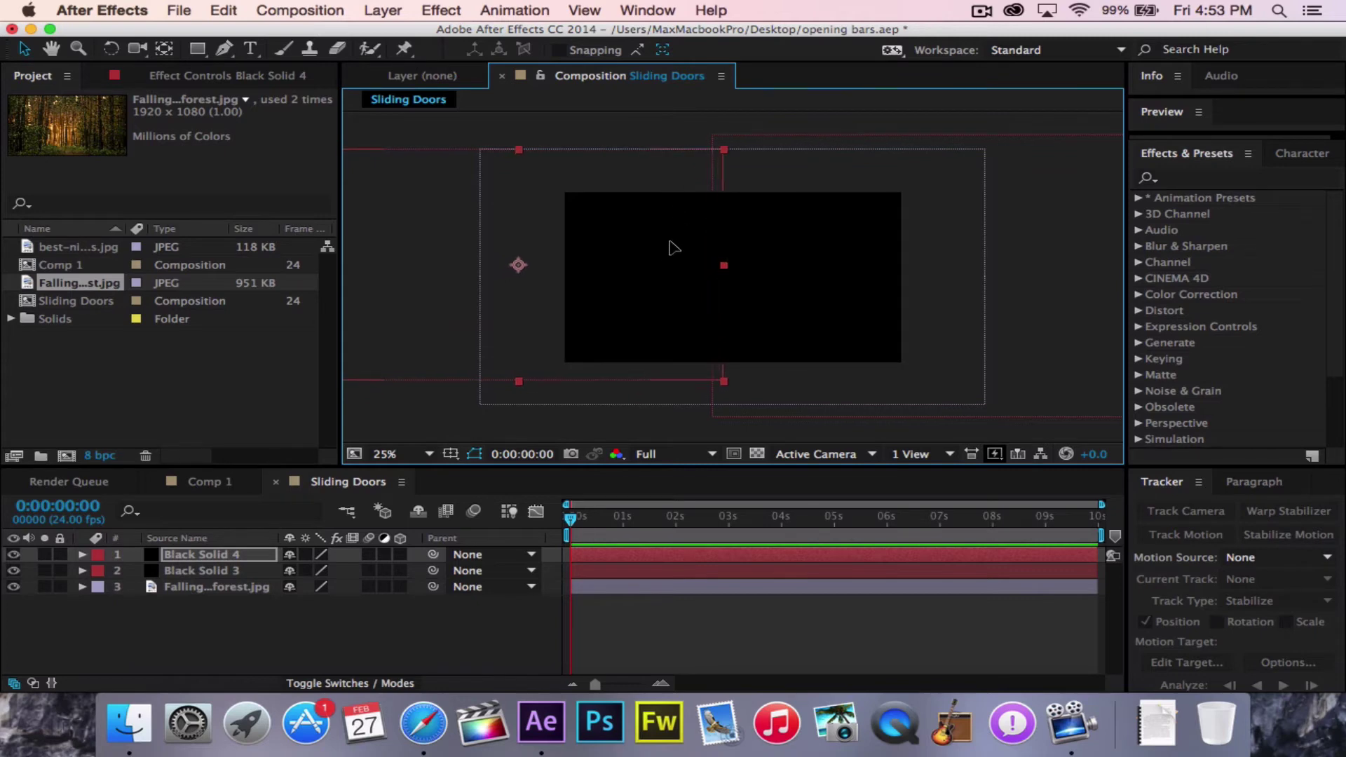
{"action": "left_click_drag", "start_coordinate": [805, 256], "coordinate": [827, 257]}
{"action": "left_click", "coordinate": [708, 256]}
{"action": "left_click_drag", "start_coordinate": [708, 255], "coordinate": [720, 257]}
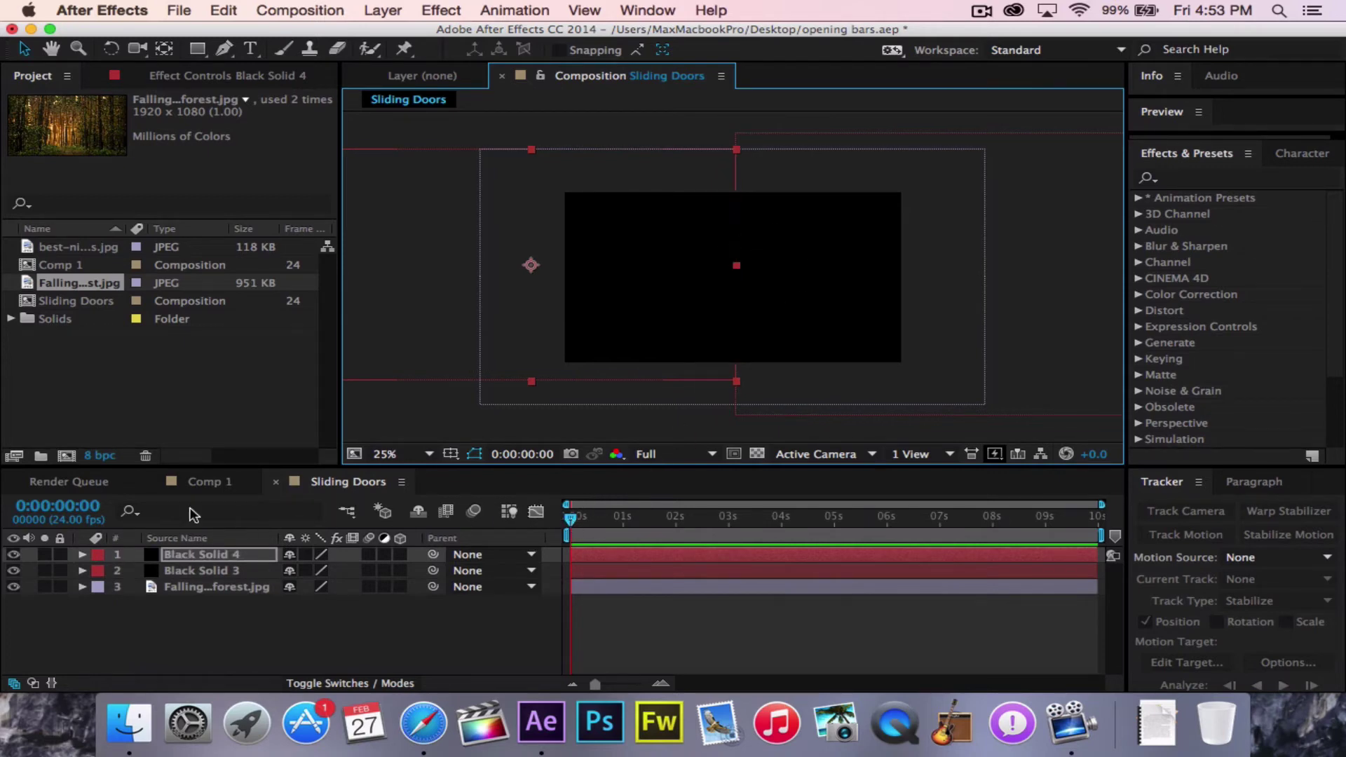
{"action": "left_click", "coordinate": [238, 75]}
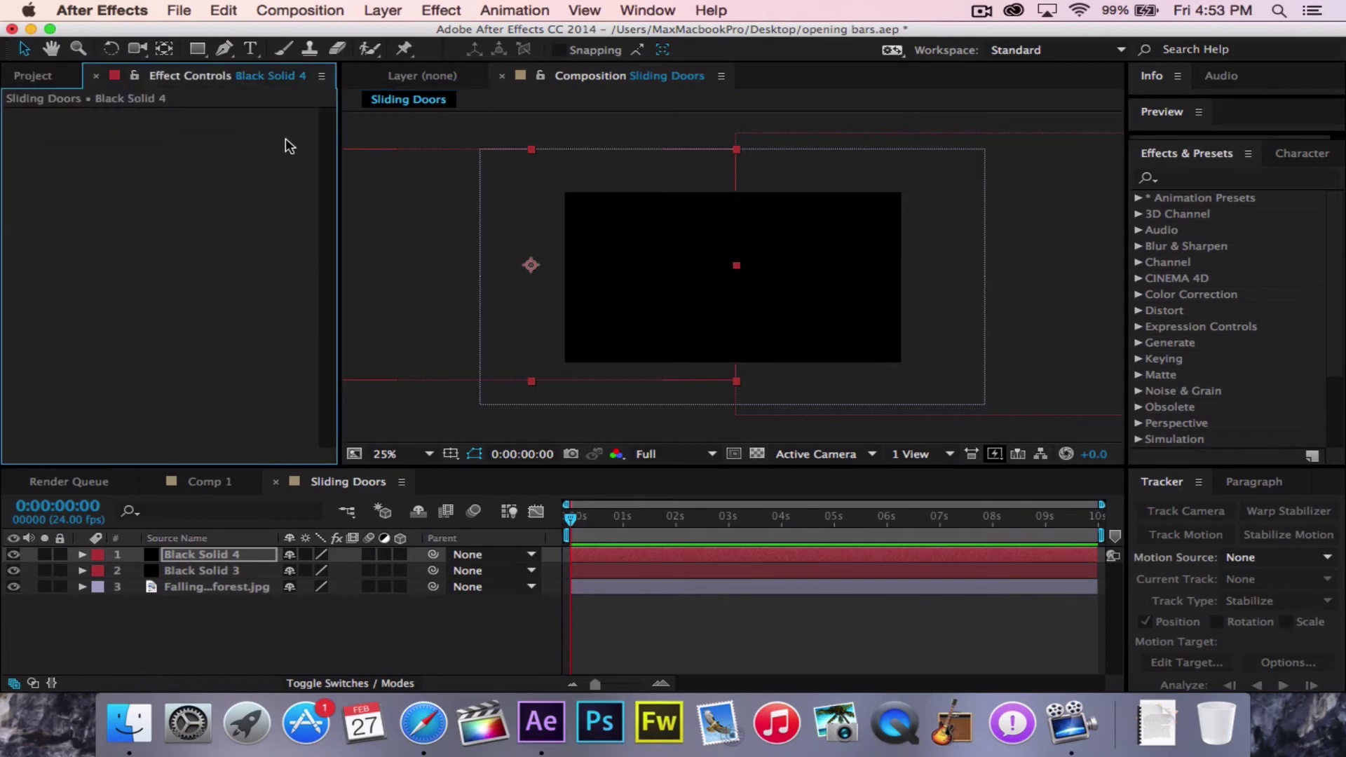
- Keyframe Black Solid 4's Position from -127,308 at 0s to -787,308 at 2s
{"action": "left_click", "coordinate": [81, 554]}
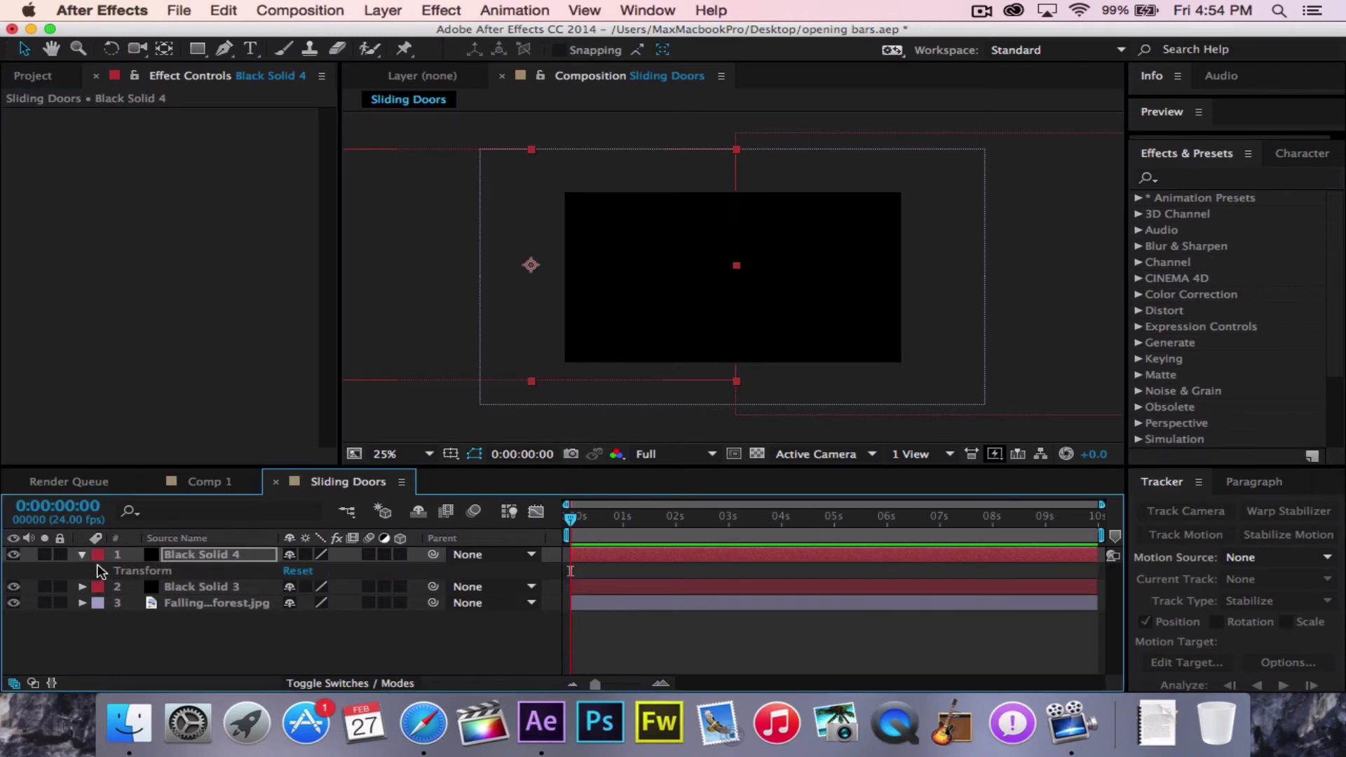
{"action": "left_click", "coordinate": [100, 572]}
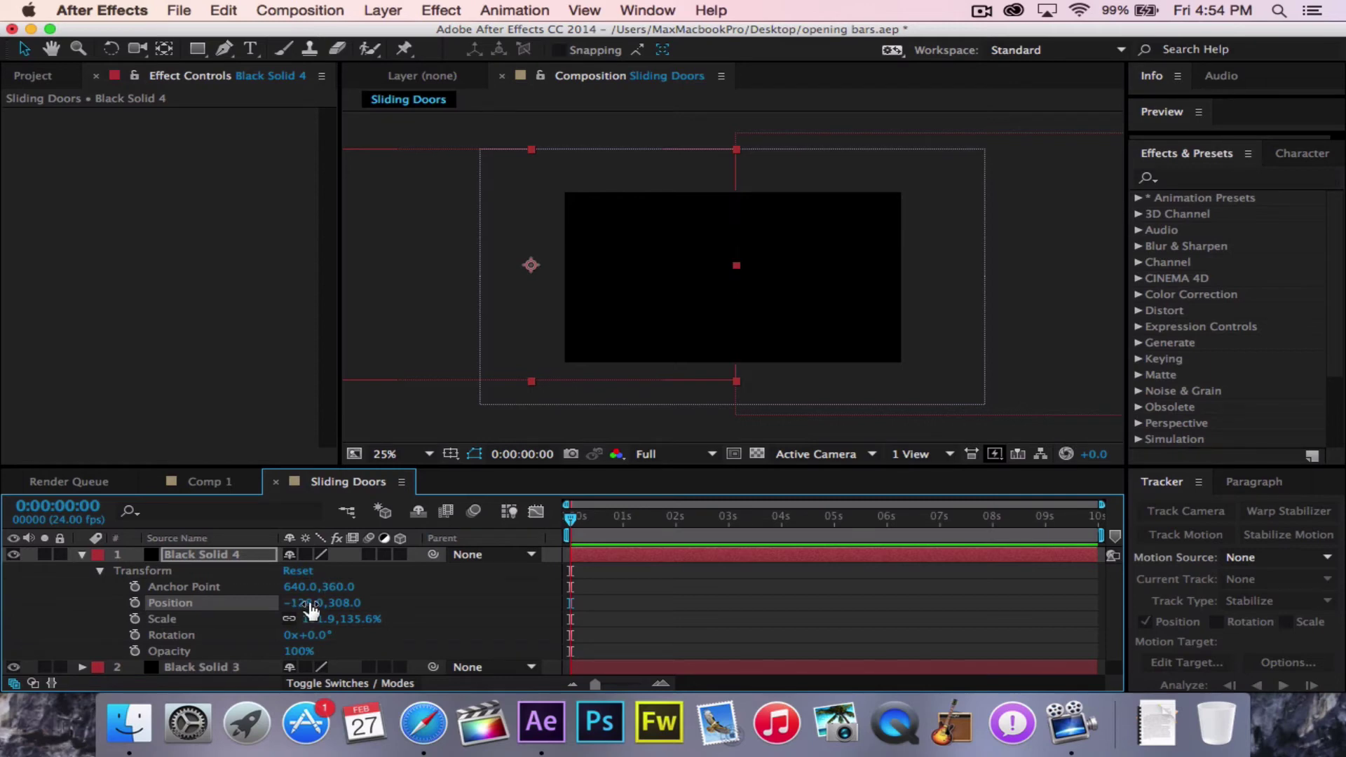
{"action": "left_click_drag", "start_coordinate": [309, 604], "coordinate": [281, 572]}
{"action": "left_click", "coordinate": [135, 603]}
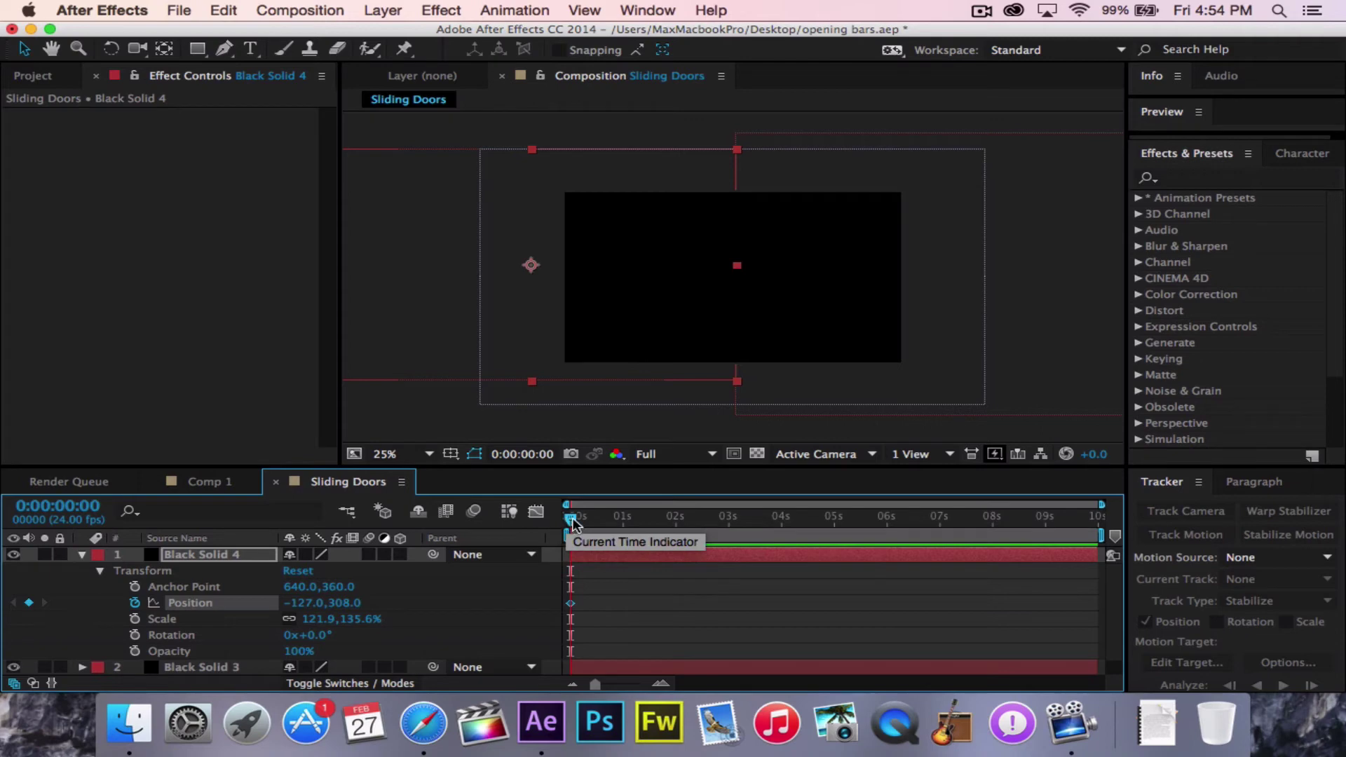
{"action": "left_click_drag", "start_coordinate": [573, 524], "coordinate": [679, 519]}
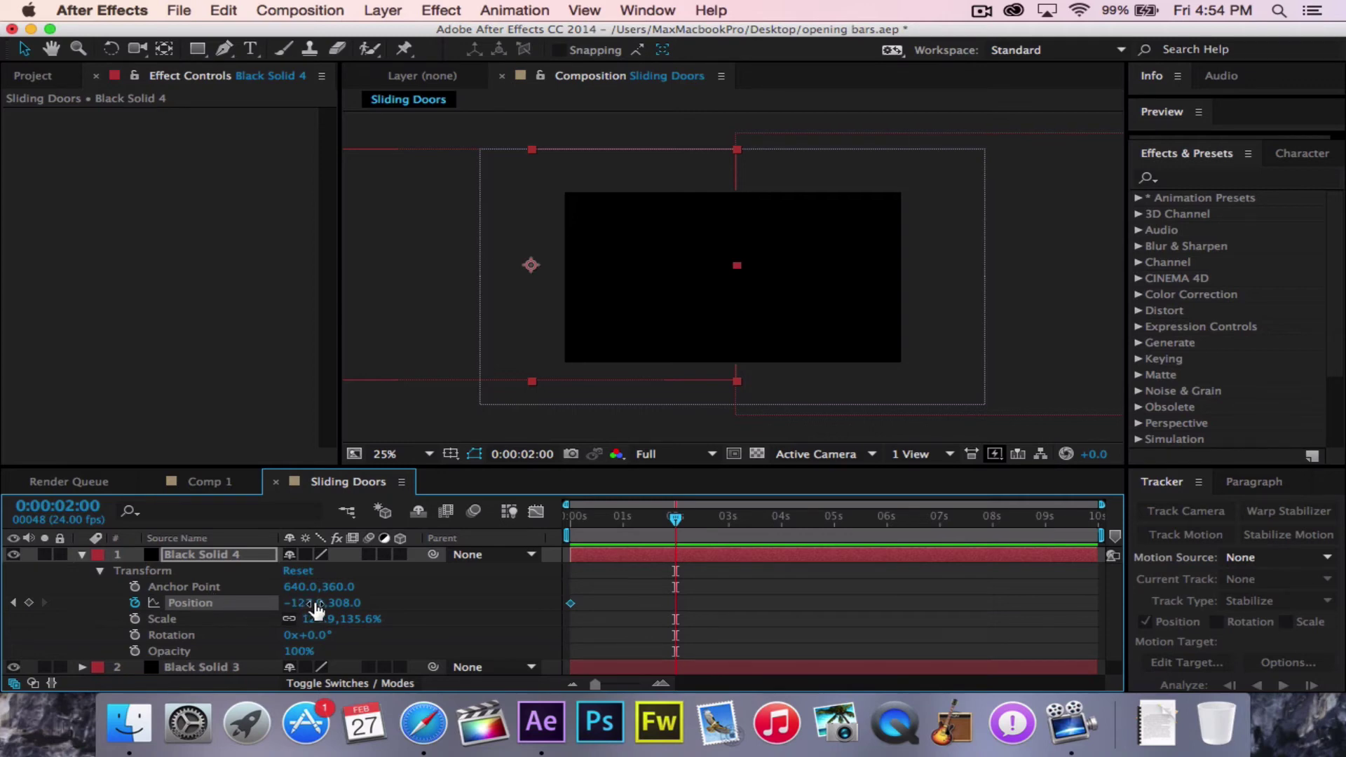
{"action": "left_click_drag", "start_coordinate": [316, 610], "coordinate": [71, 620]}
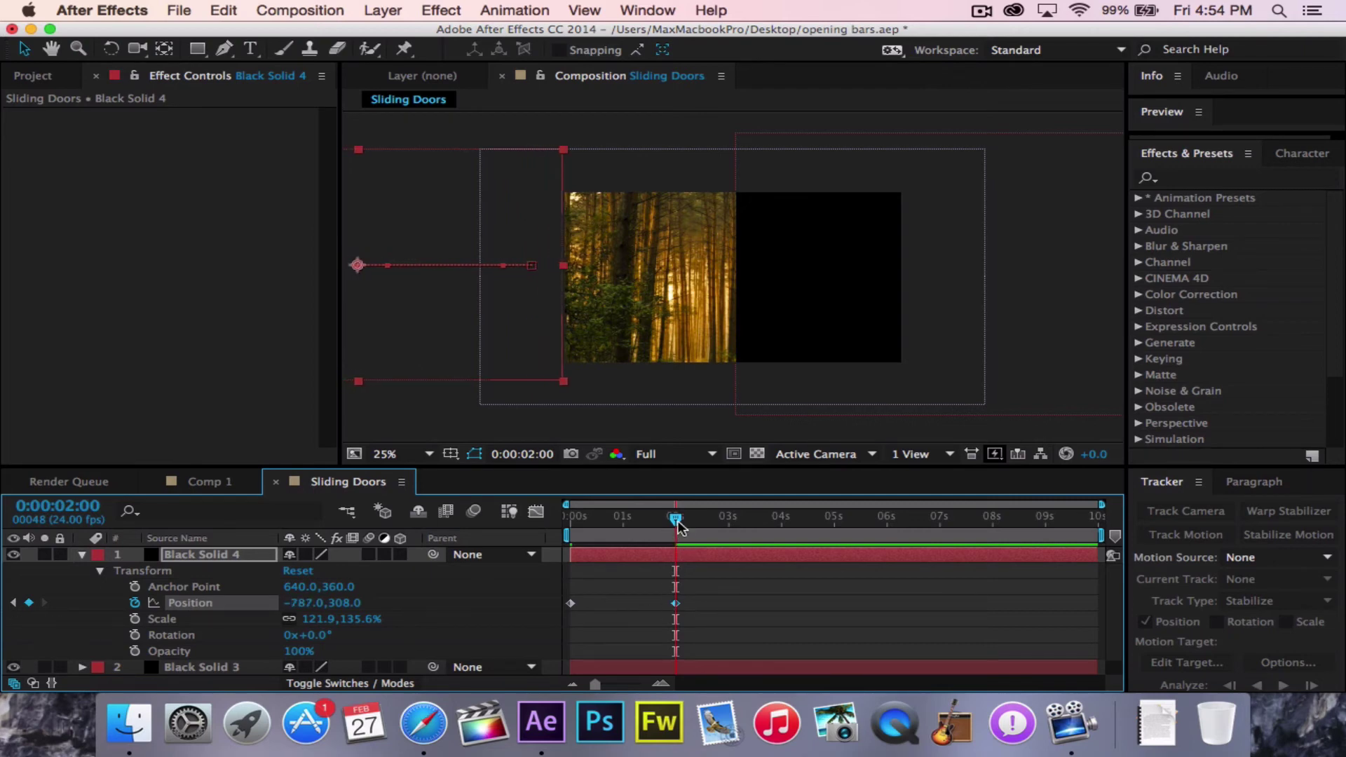
- Preview the left door sliding open from the start of the composition
{"action": "left_click_drag", "start_coordinate": [678, 526], "coordinate": [531, 529]}
{"action": "key", "text": "space"}
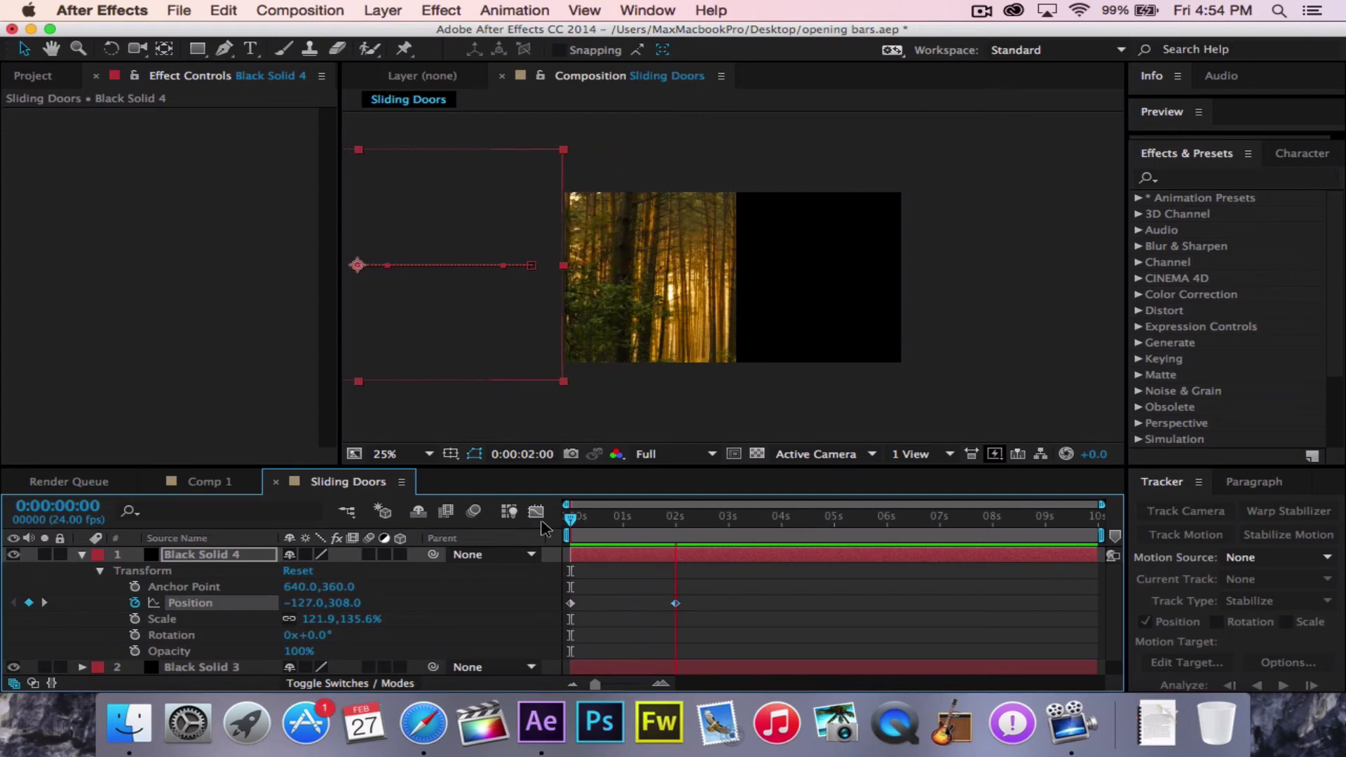
{"action": "key", "text": "space"}
{"action": "left_click_drag", "start_coordinate": [694, 522], "coordinate": [570, 524]}
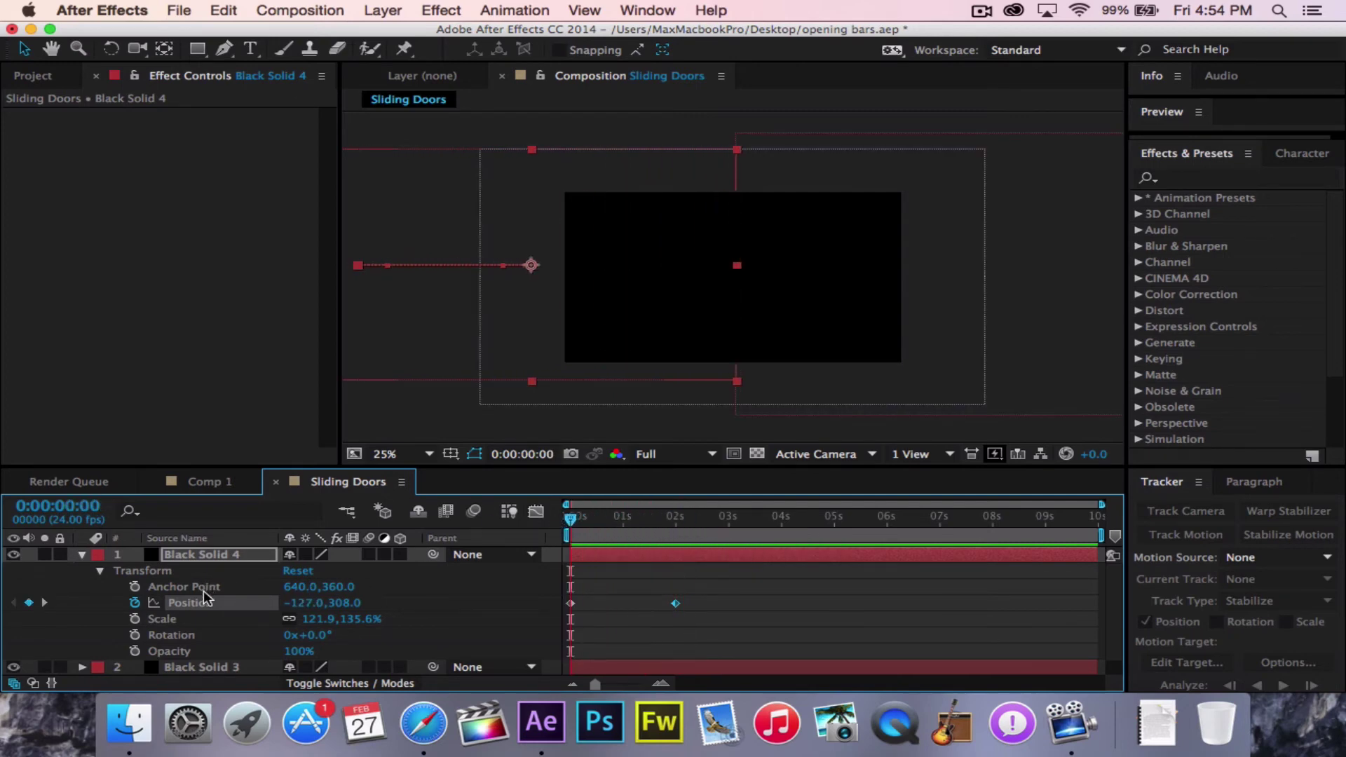
{"action": "left_click", "coordinate": [241, 668]}
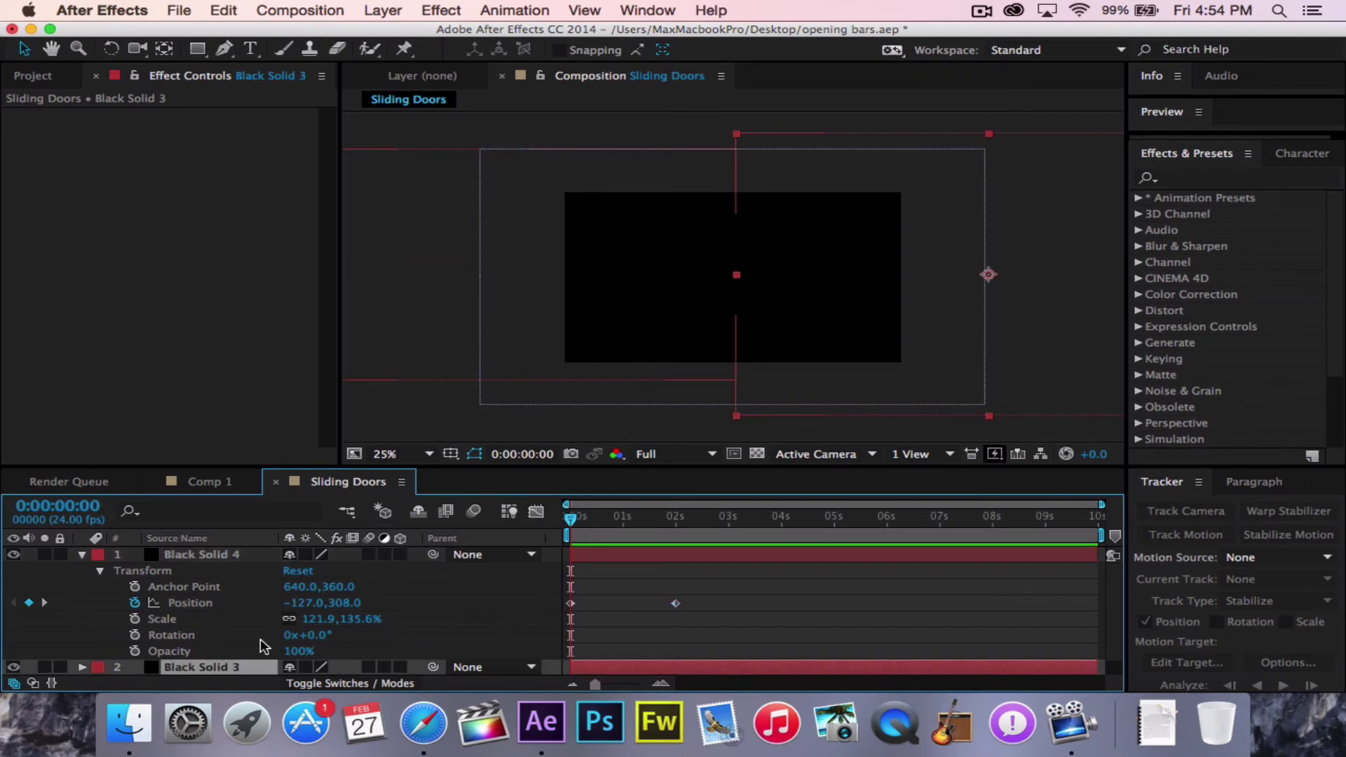
- Keyframe Black Solid 3's Position from X 1612 at 0s to 2243,348 at about 2s
{"action": "scroll", "coordinate": [123, 640], "scroll_direction": "down", "scroll_amount": 1}
{"action": "left_click", "coordinate": [82, 654]}
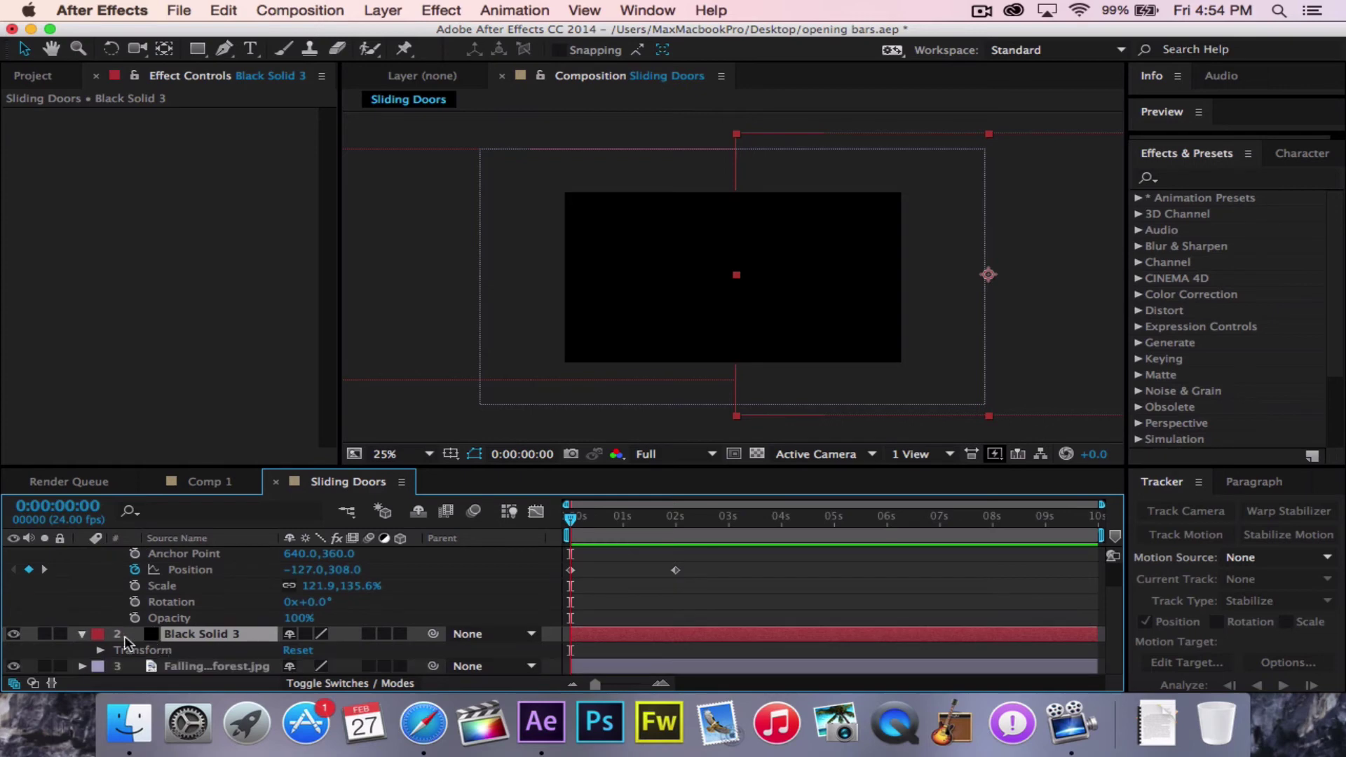
{"action": "left_click", "coordinate": [99, 653]}
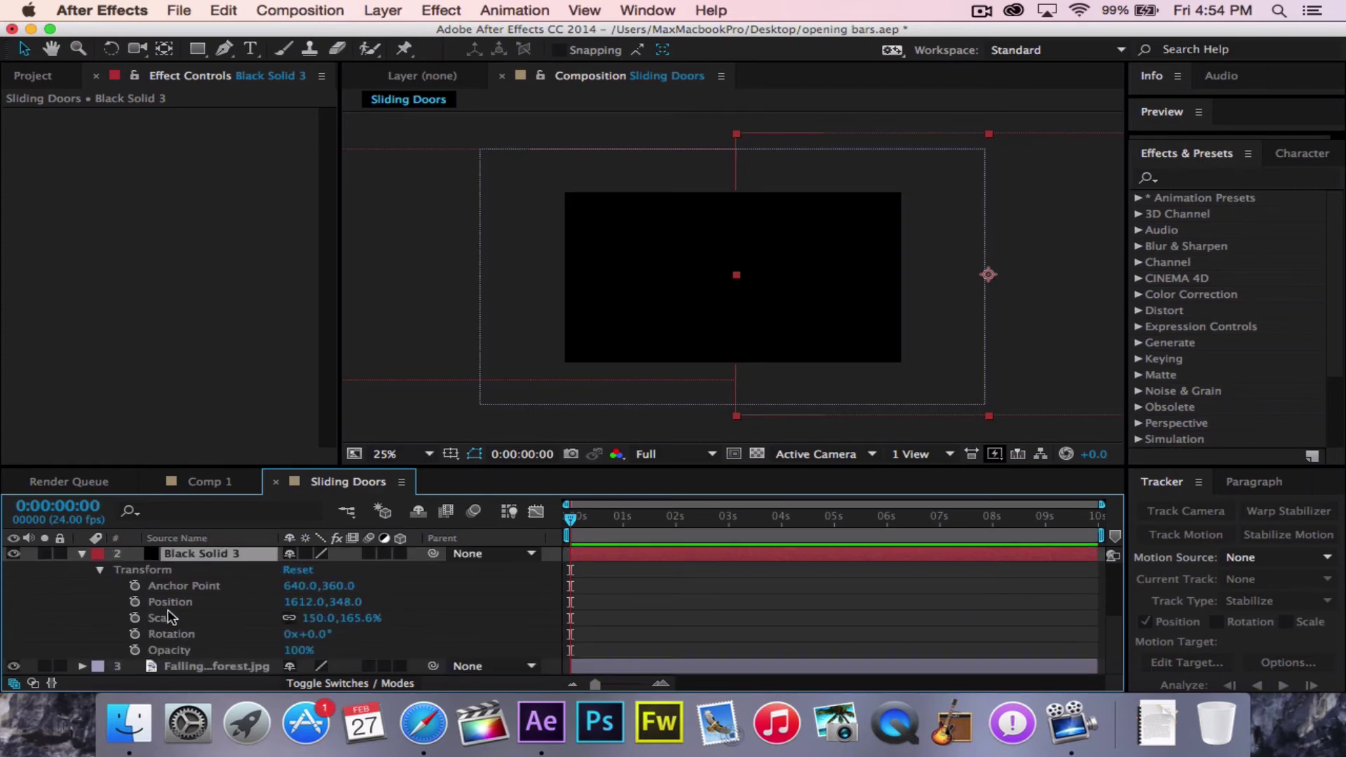
{"action": "left_click", "coordinate": [135, 602]}
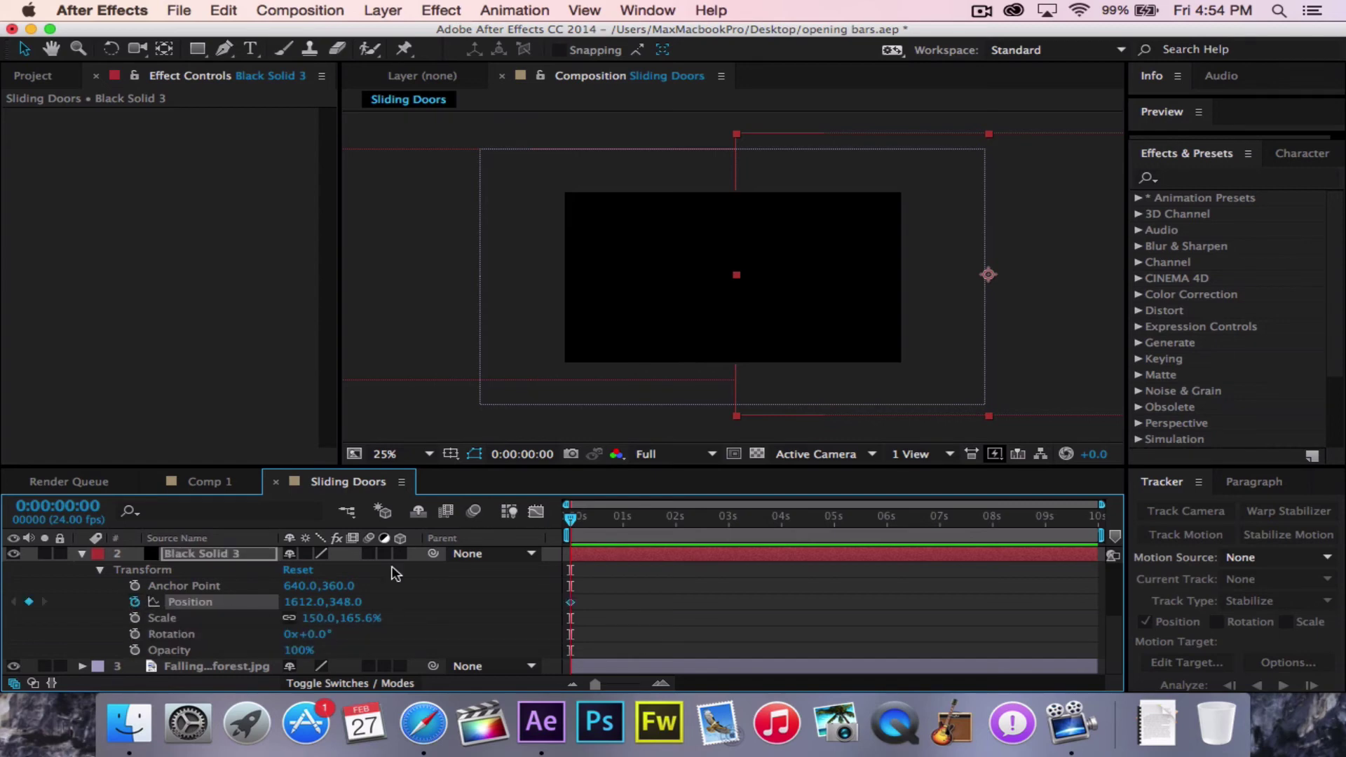
{"action": "left_click_drag", "start_coordinate": [624, 518], "coordinate": [690, 519]}
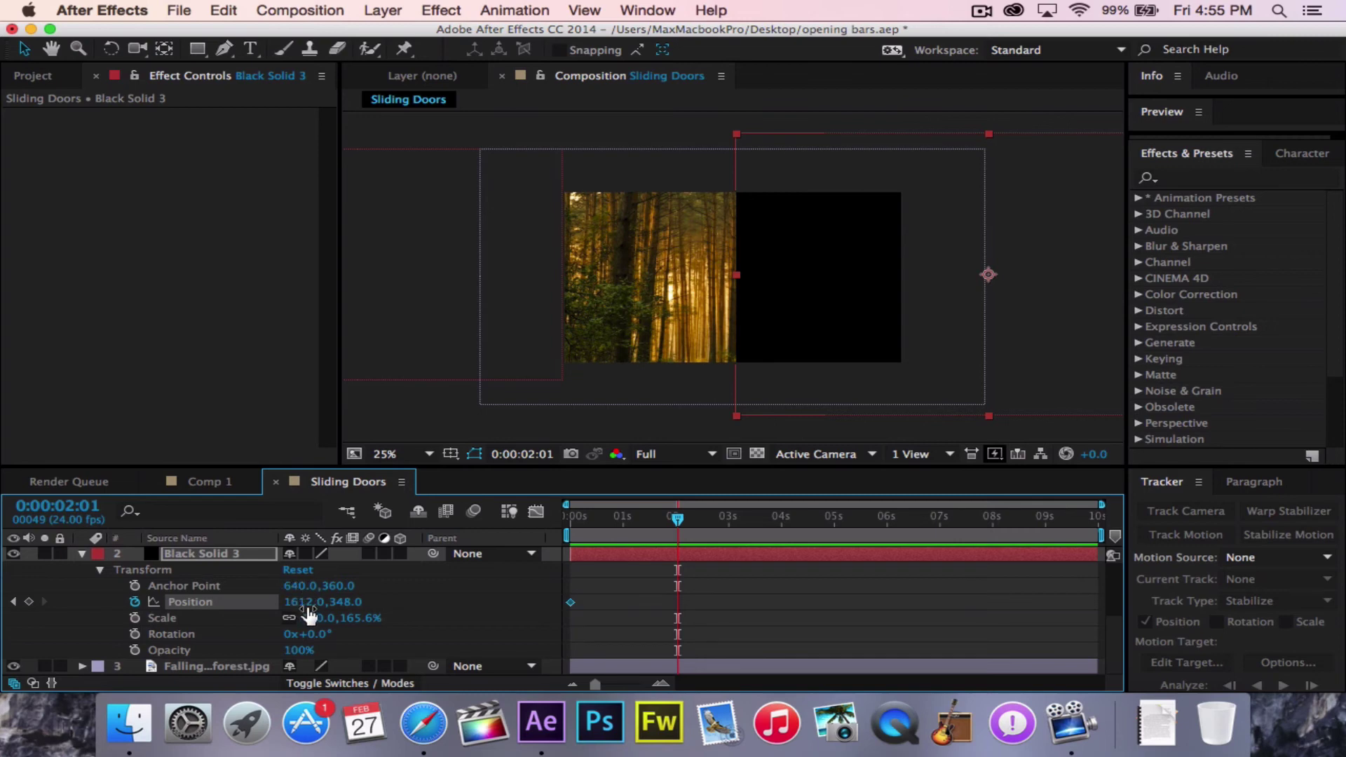
{"action": "left_click_drag", "start_coordinate": [306, 609], "coordinate": [925, 564]}
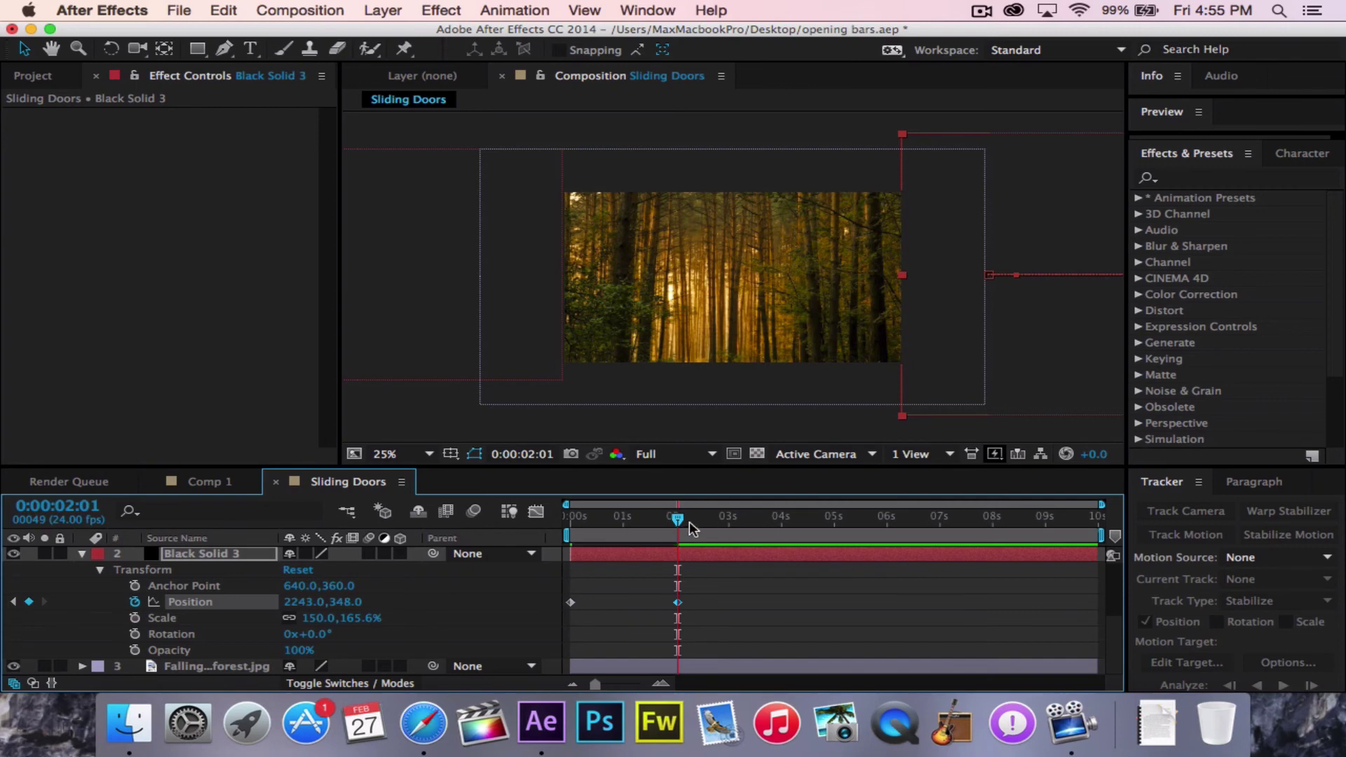
- Preview both doors opening, scrub back through it, and nudge Black Solid 3's Position
{"action": "left_click_drag", "start_coordinate": [677, 519], "coordinate": [513, 515]}
{"action": "key", "text": "space"}
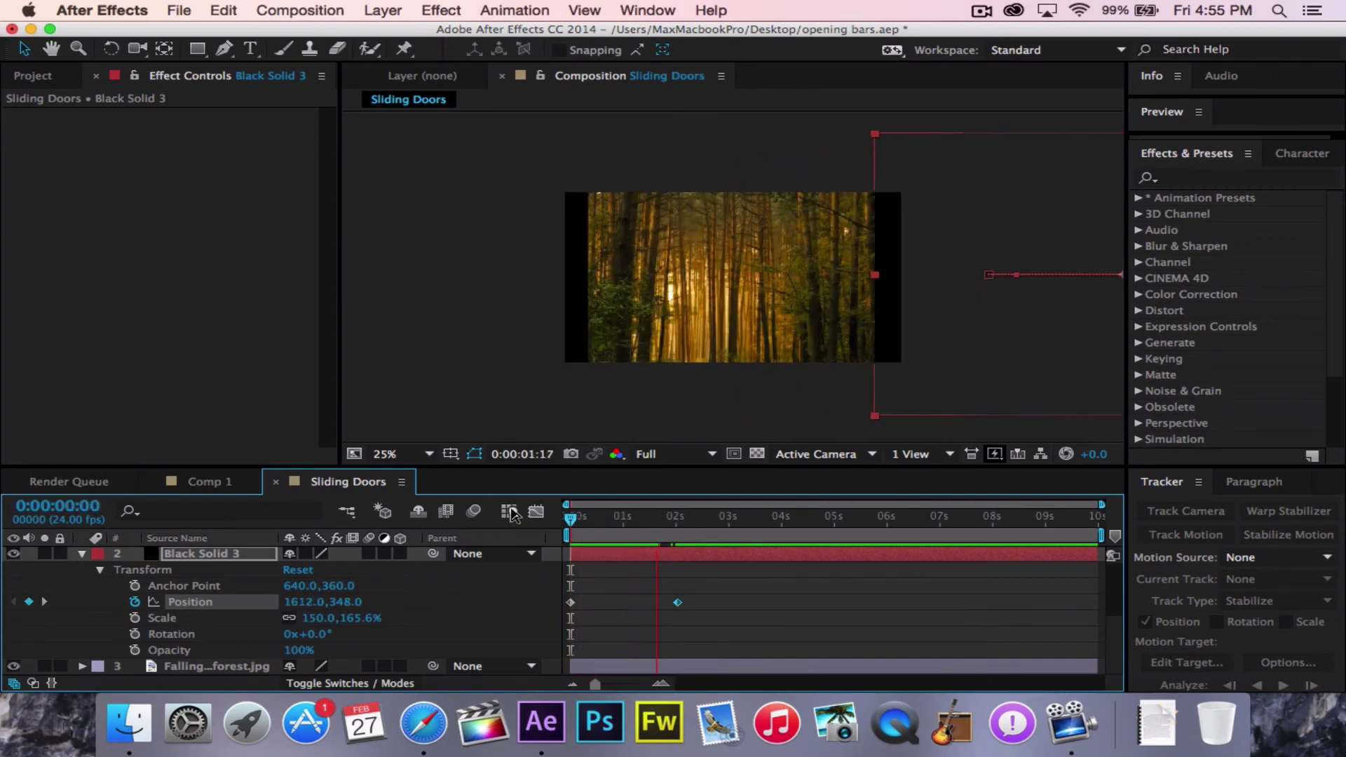
{"action": "left_click", "coordinate": [704, 522]}
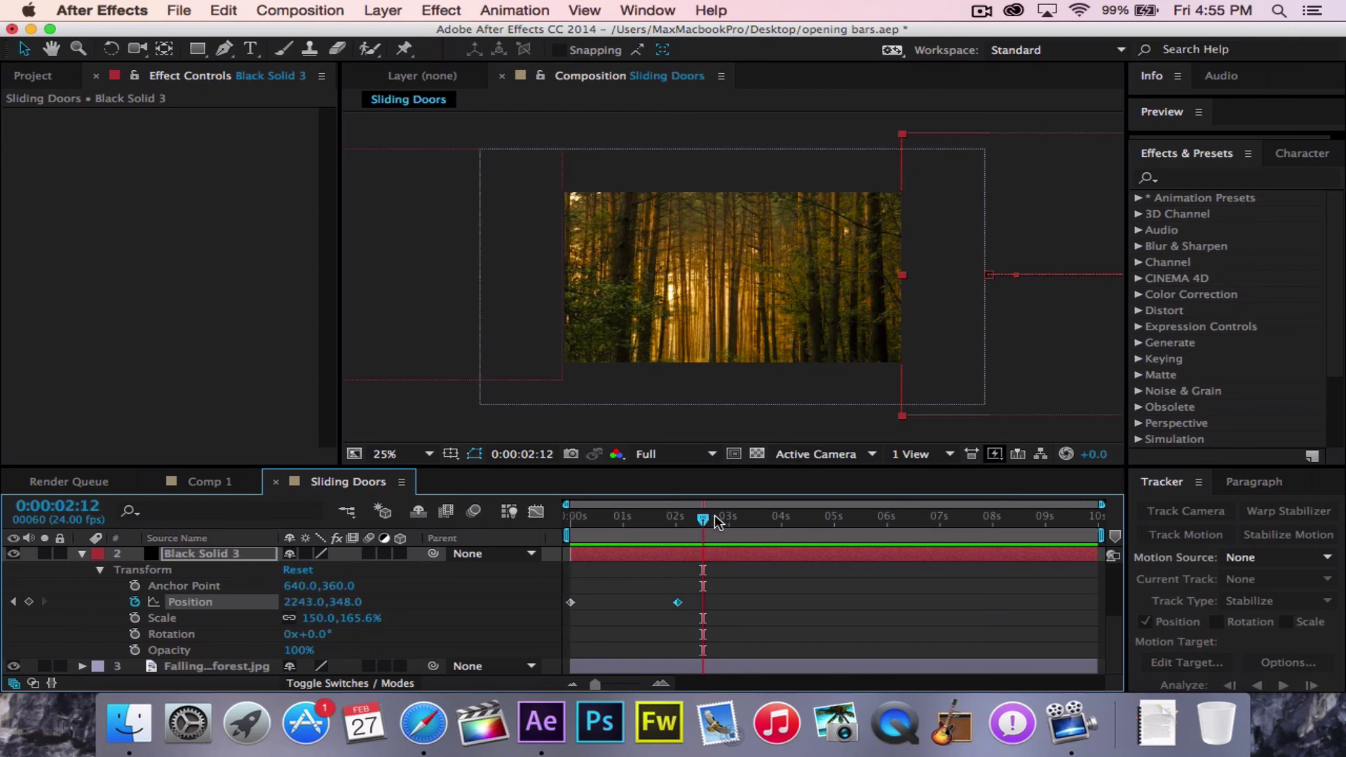
{"action": "left_click_drag", "start_coordinate": [701, 517], "coordinate": [516, 493]}
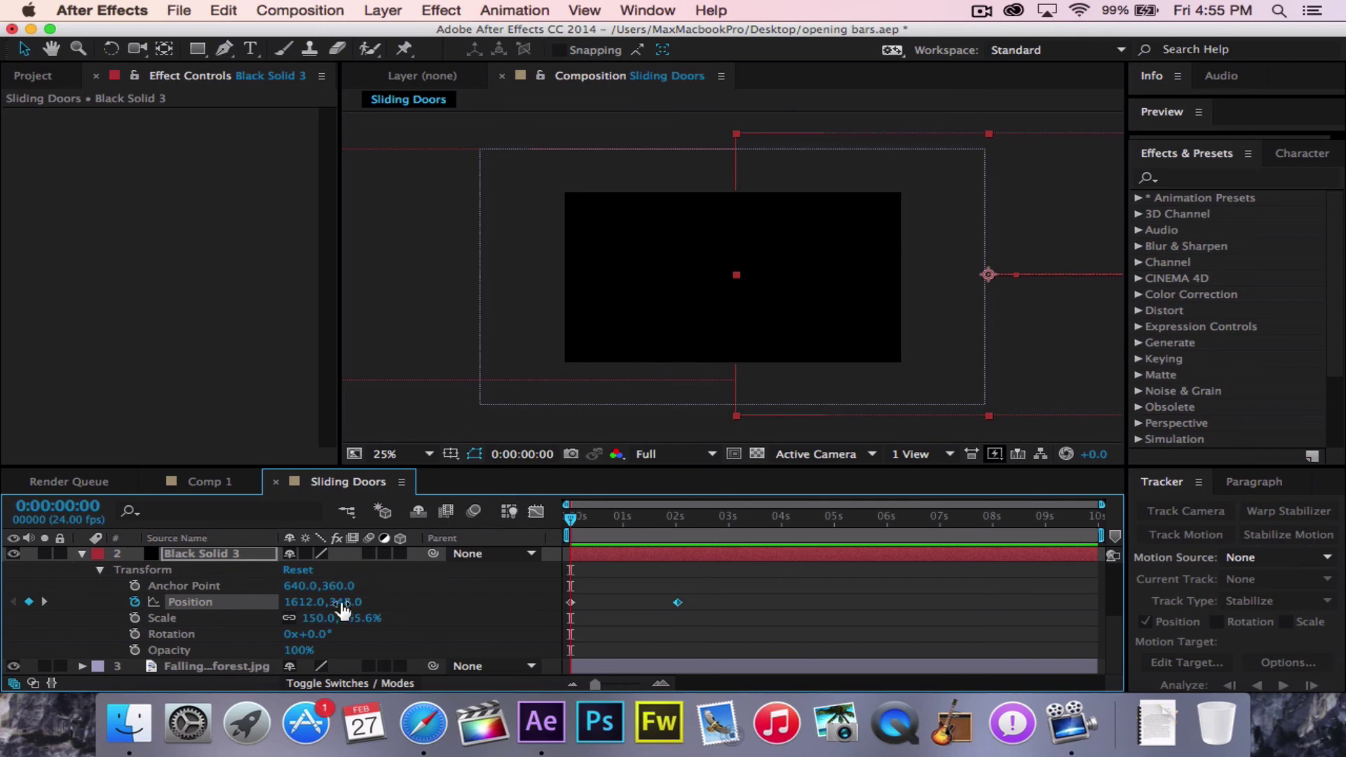
{"action": "left_click_drag", "start_coordinate": [345, 603], "coordinate": [176, 571]}
- Preview the animation and shift Black Solid 3's starting X position
{"action": "key", "text": "space"}
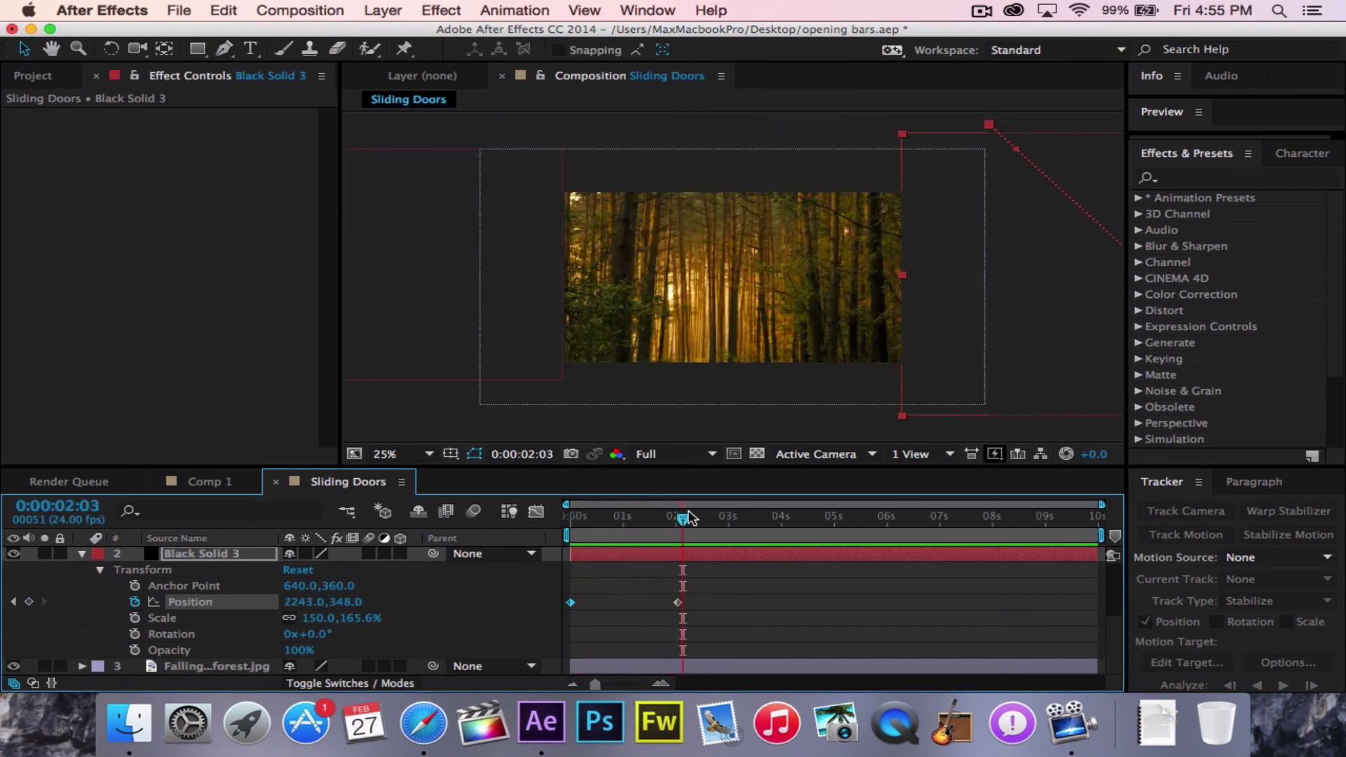
{"action": "key", "text": "space"}
{"action": "left_click_drag", "start_coordinate": [303, 607], "coordinate": [623, 514]}
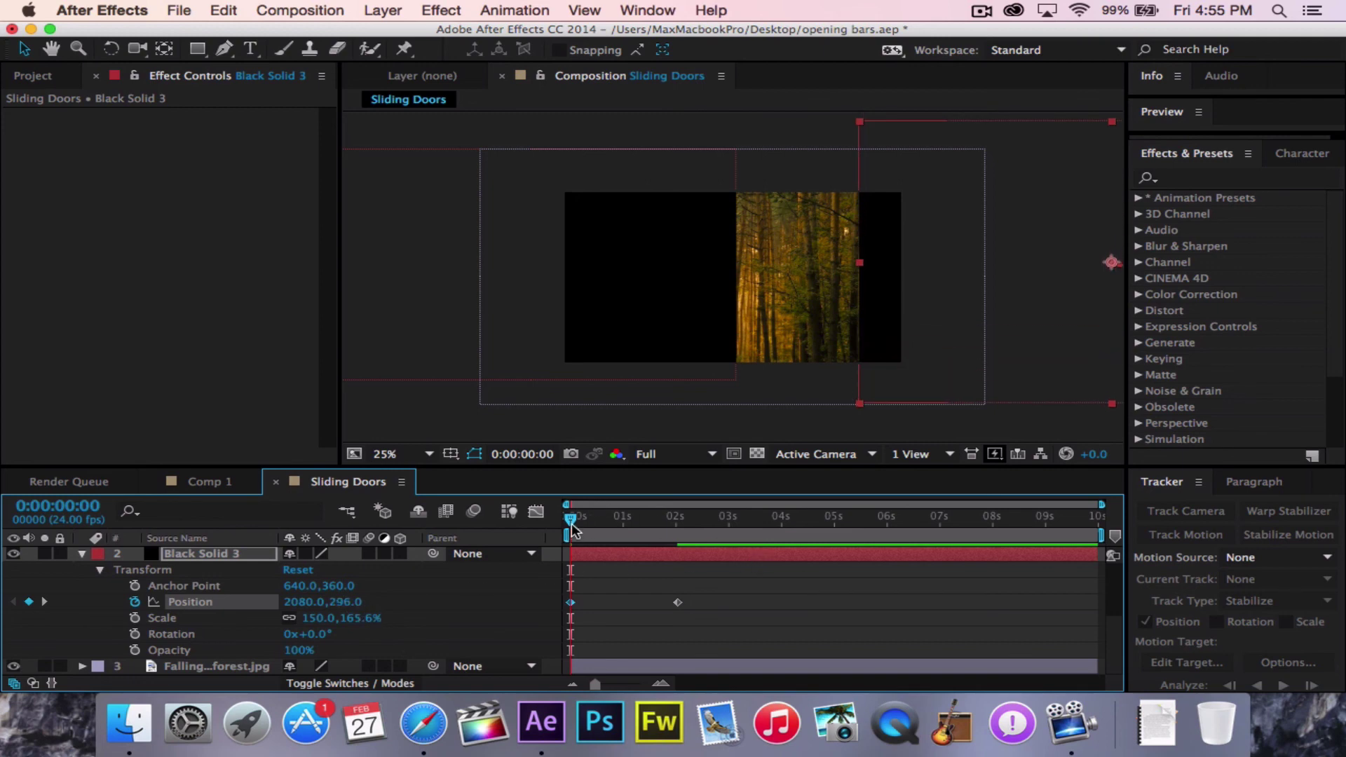
{"action": "key", "text": "space"}
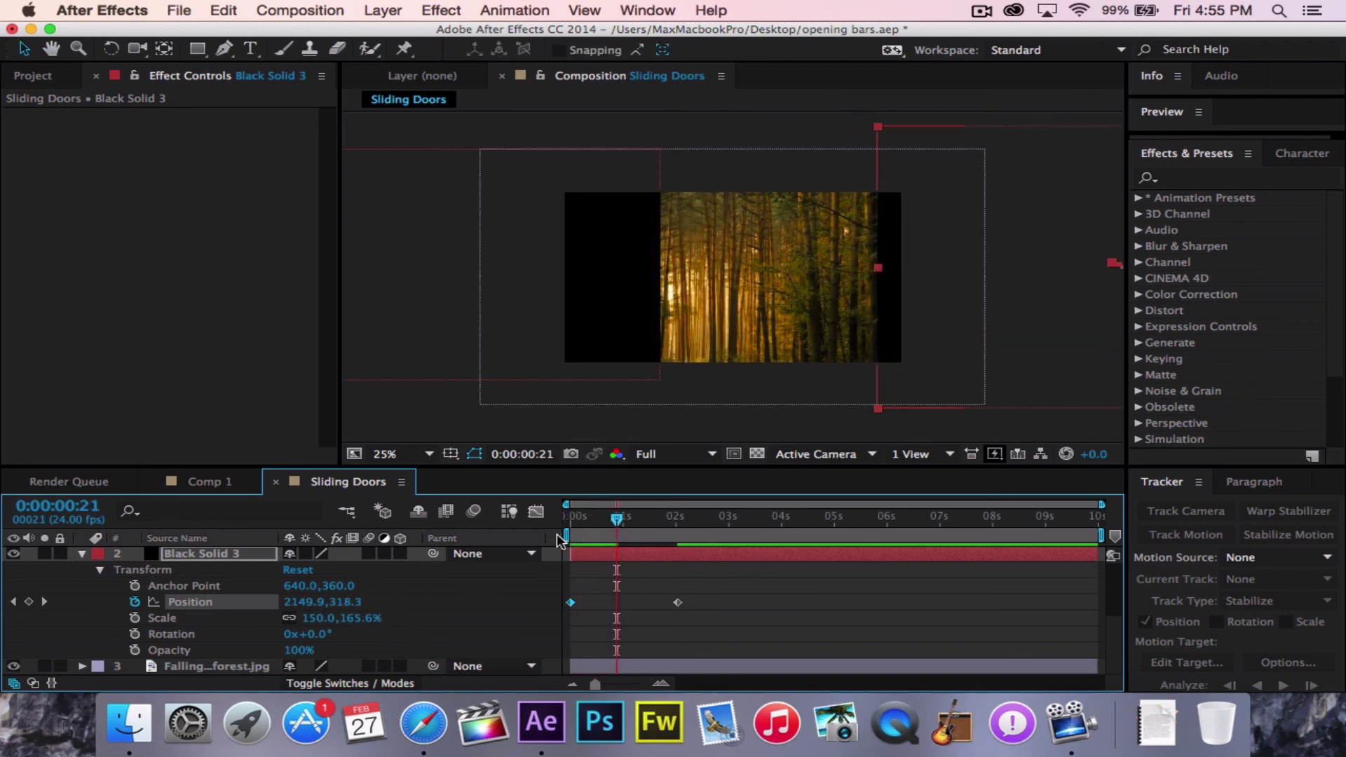
- Set Black Solid 3's 0s Position back to 1612,296 and preview the doors opening
{"action": "left_click_drag", "start_coordinate": [616, 519], "coordinate": [551, 522]}
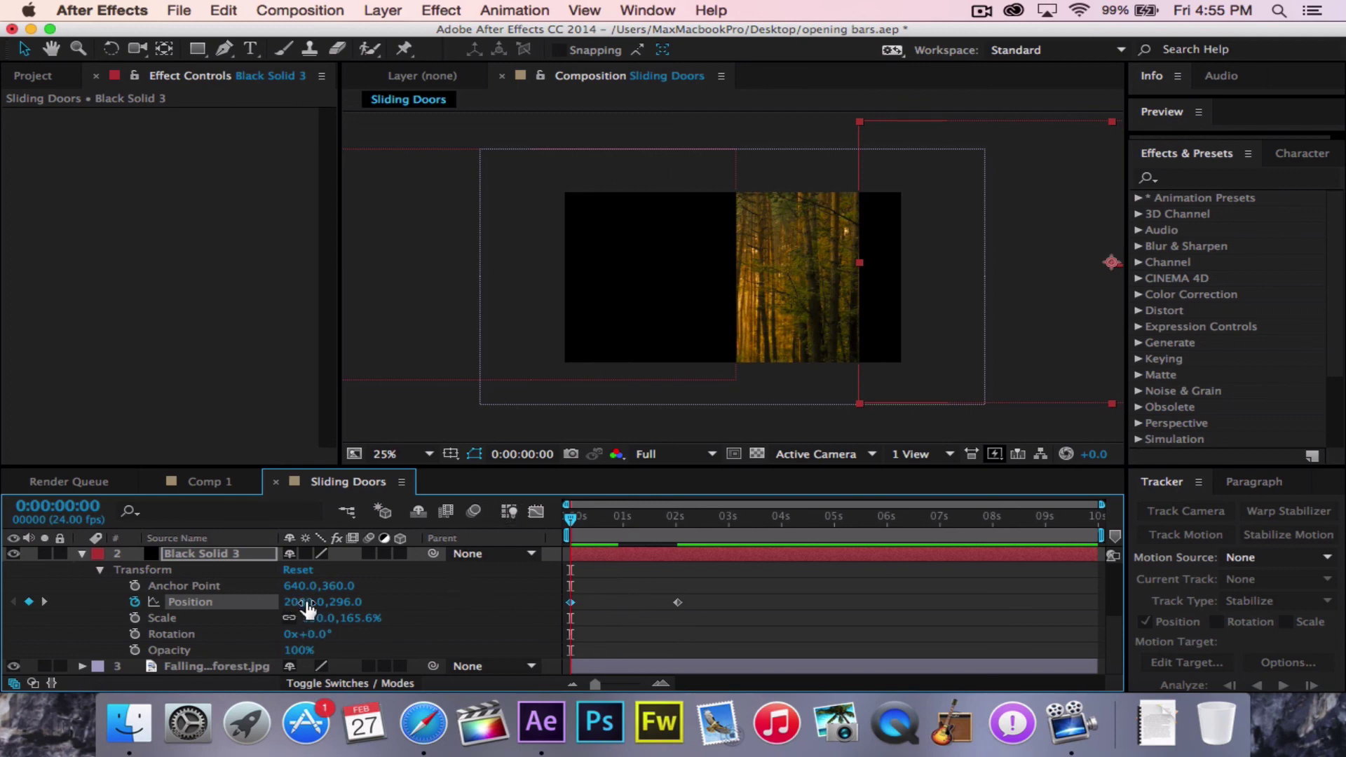
{"action": "left_click_drag", "start_coordinate": [303, 601], "coordinate": [141, 602]}
{"action": "key", "text": "space"}
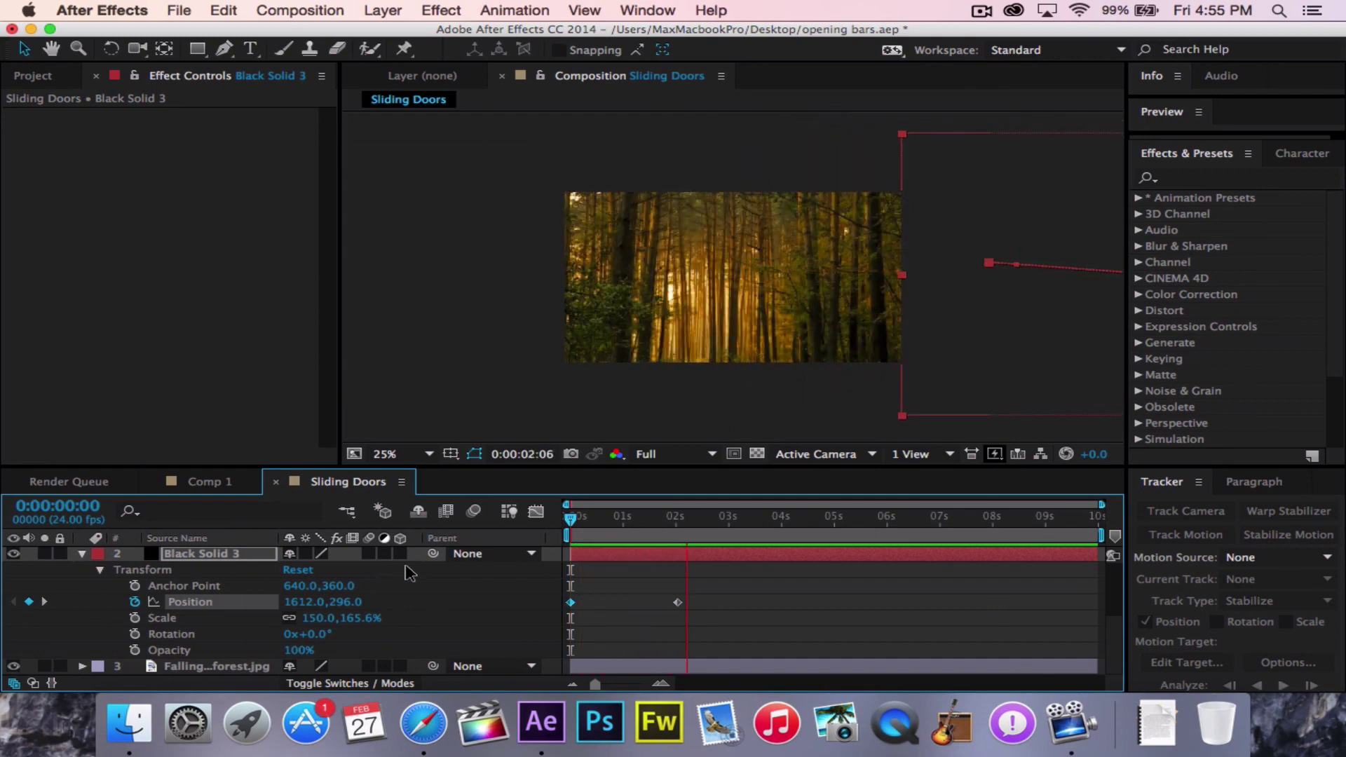
{"action": "key", "text": "space"}
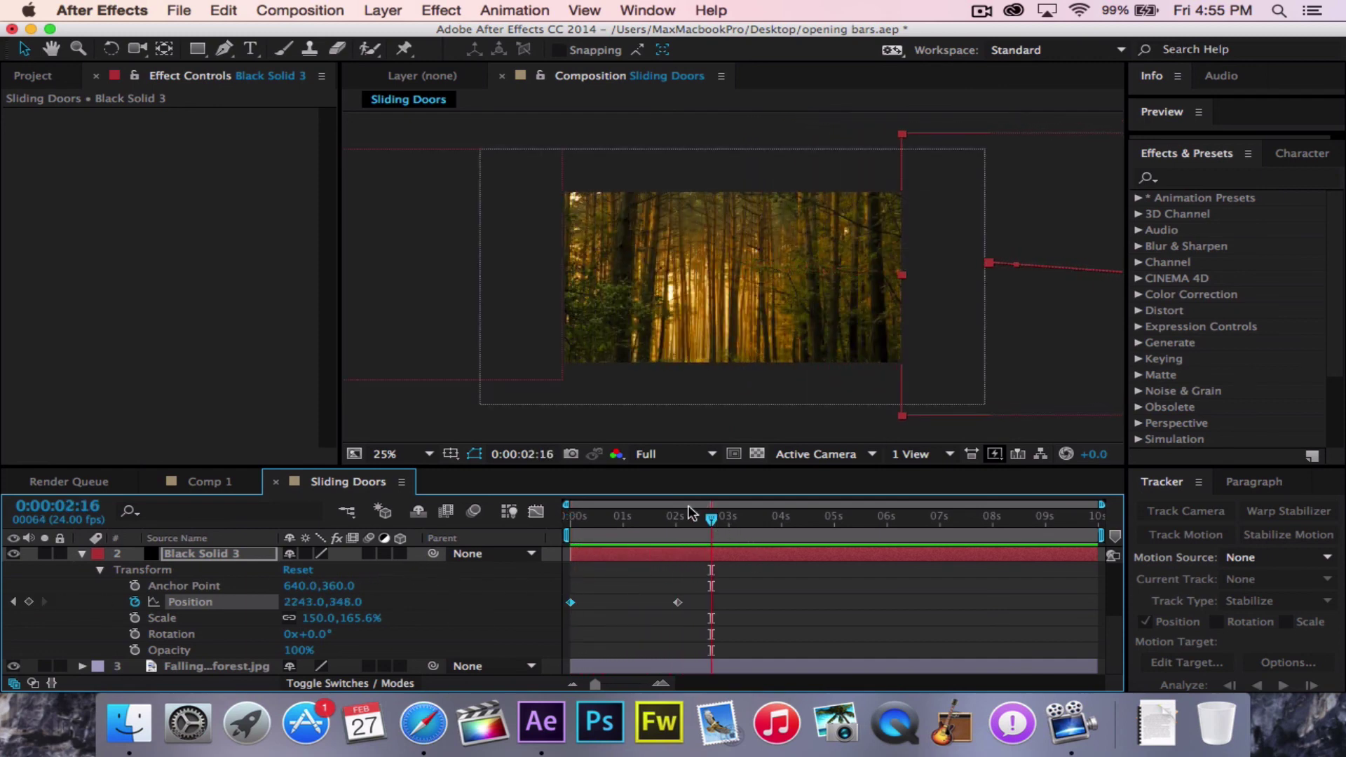